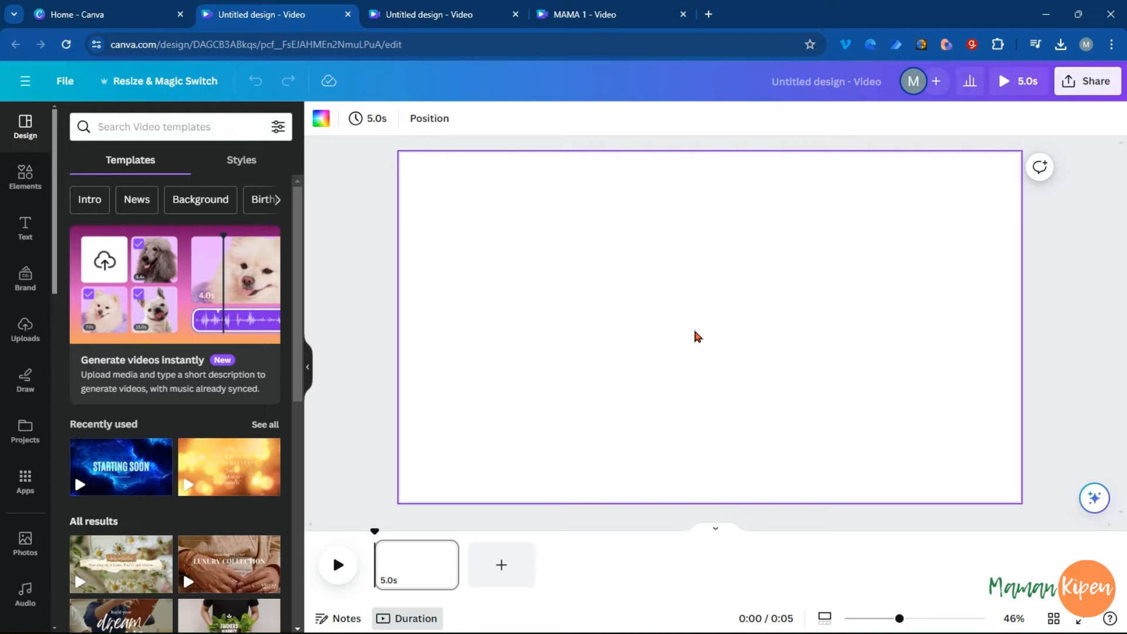
- Add a brown circle to the blank page and place it slightly left of the centre
{"action": "key", "text": "c"}
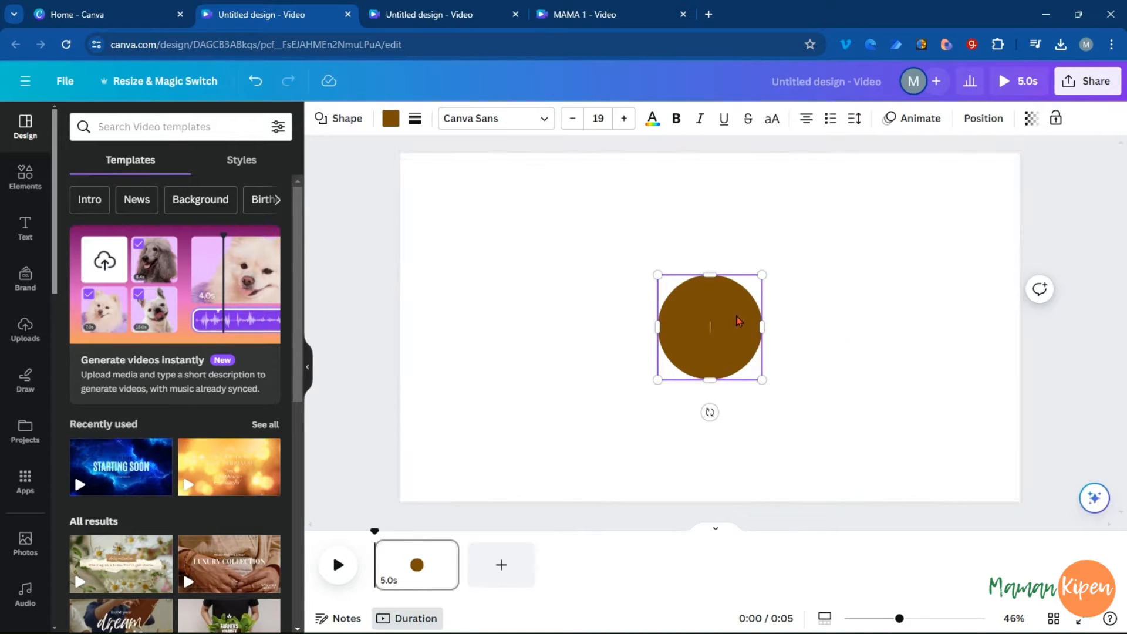
{"action": "key", "text": "Escape"}
{"action": "left_click_drag", "start_coordinate": [748, 329], "coordinate": [714, 323]}
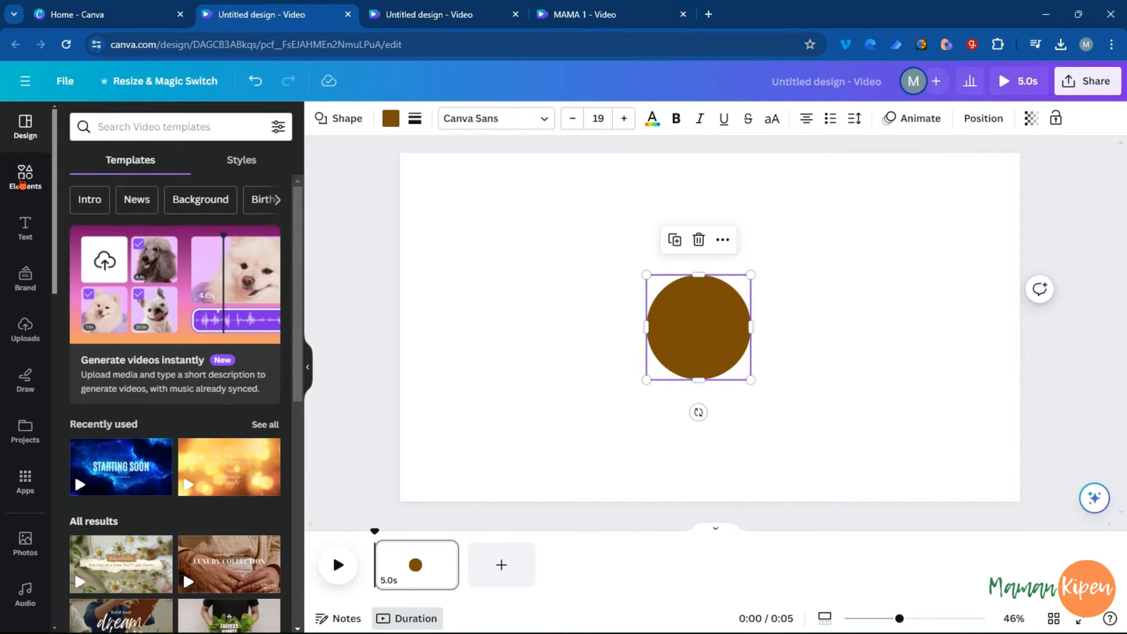
- Add the recently used photo of the woman in the brown patterned wrap and place it on the page's left side
{"action": "left_click", "coordinate": [24, 179]}
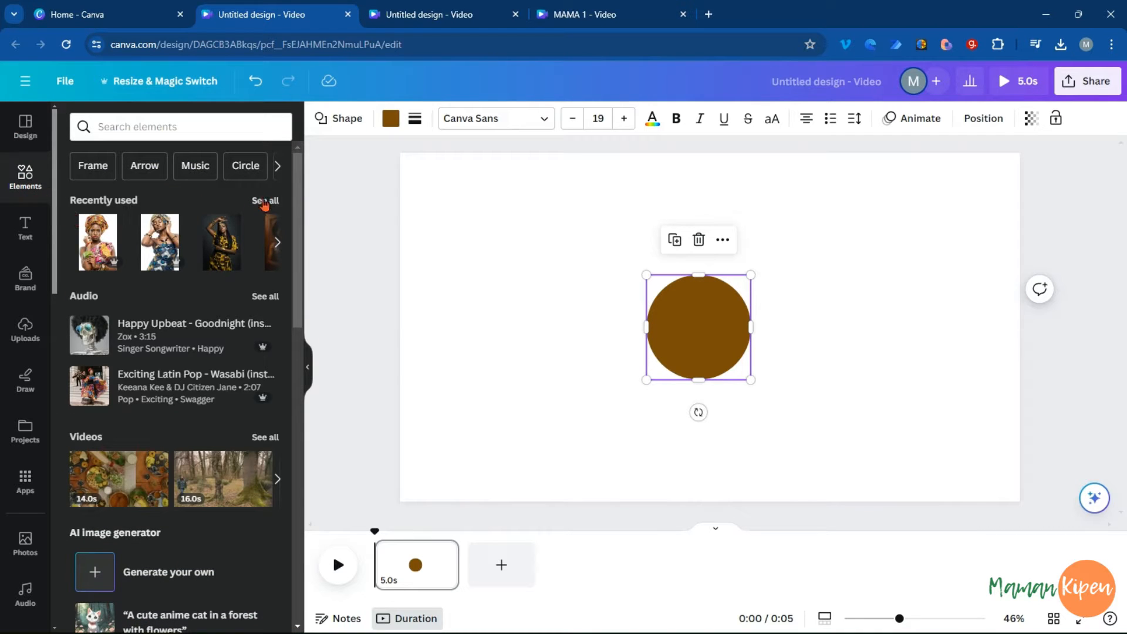
{"action": "left_click", "coordinate": [265, 201]}
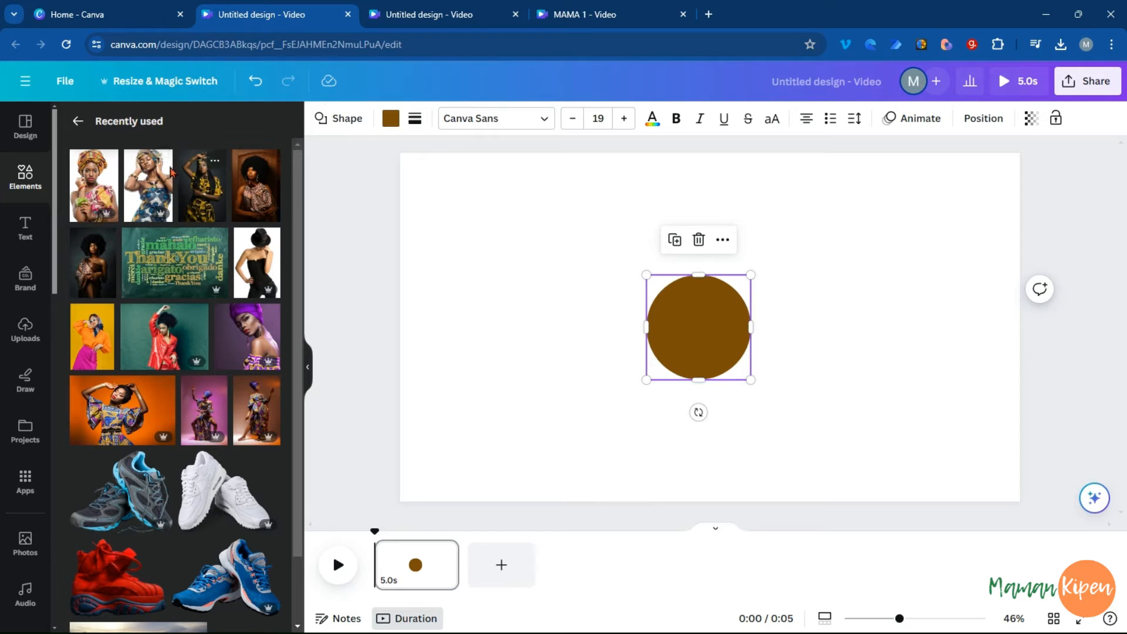
{"action": "left_click", "coordinate": [97, 271]}
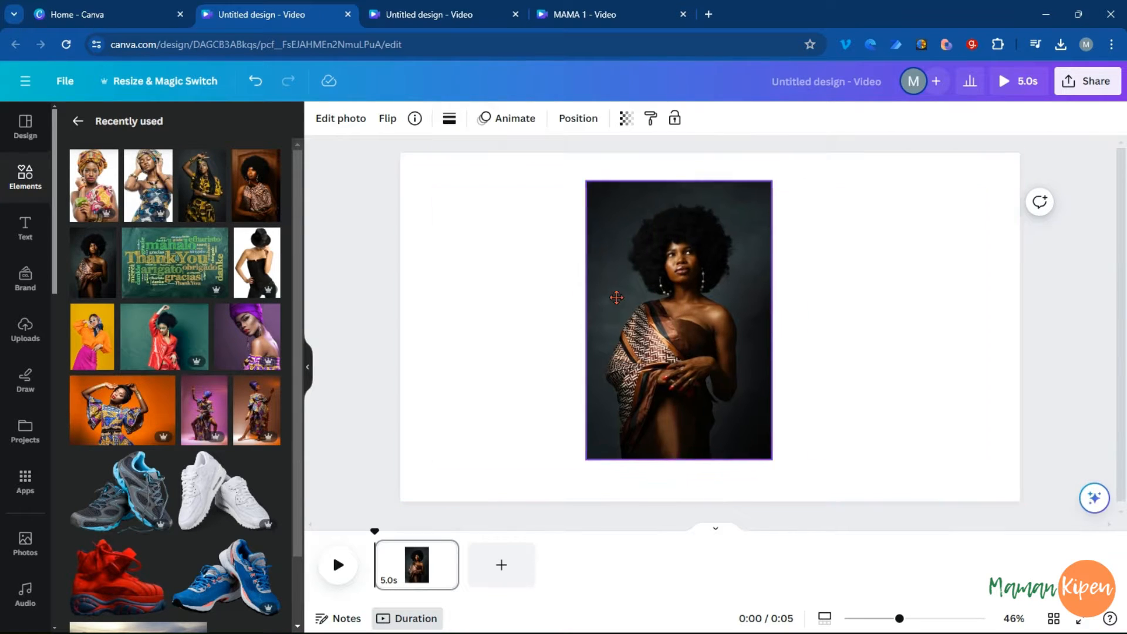
{"action": "left_click_drag", "start_coordinate": [617, 298], "coordinate": [453, 284]}
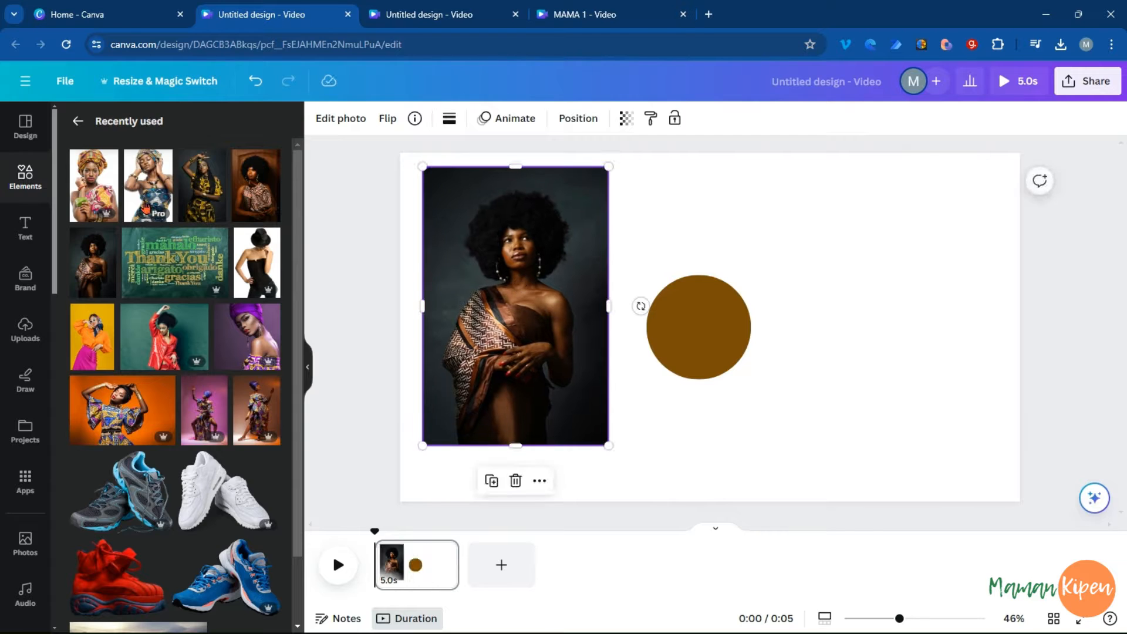
- Add the recently used photo of the woman in the orange headwrap and place it on the page's right side
{"action": "left_click", "coordinate": [101, 193]}
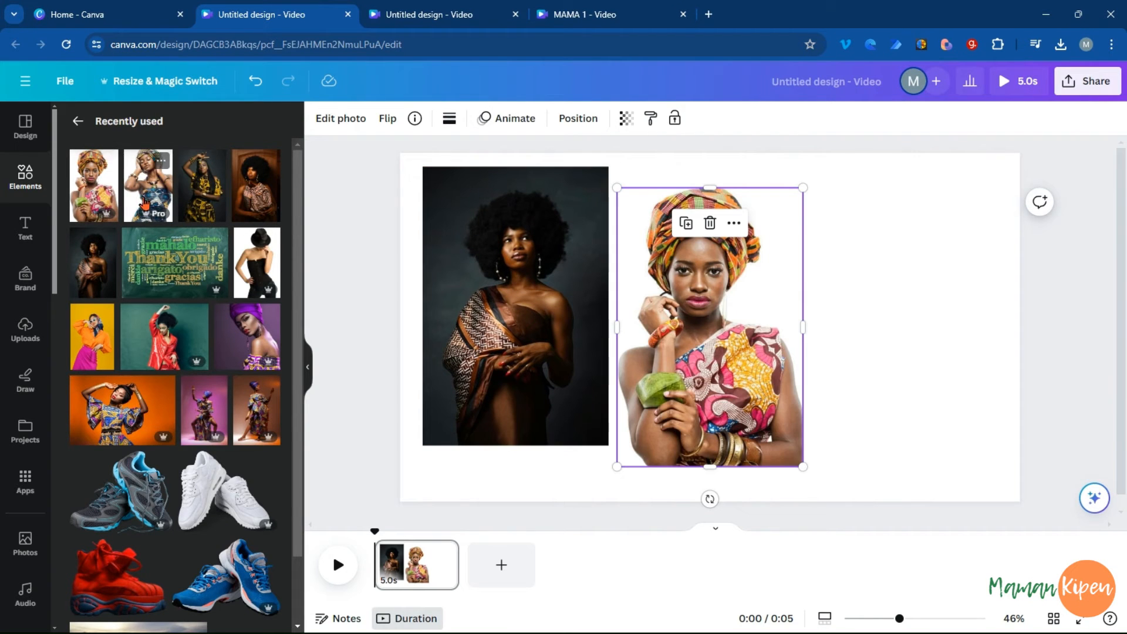
{"action": "left_click_drag", "start_coordinate": [710, 320], "coordinate": [905, 305]}
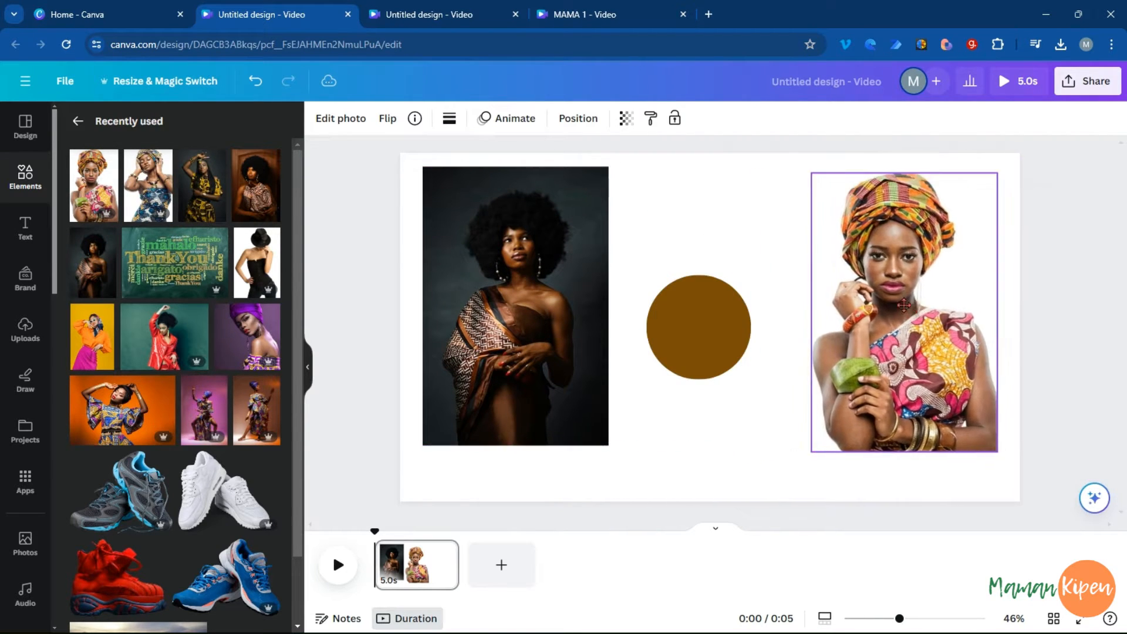
- Shrink the brown-wrap photo and the orange-headwrap photo to just over half their size, keeping them at opposite sides of the circle
{"action": "left_click", "coordinate": [594, 175]}
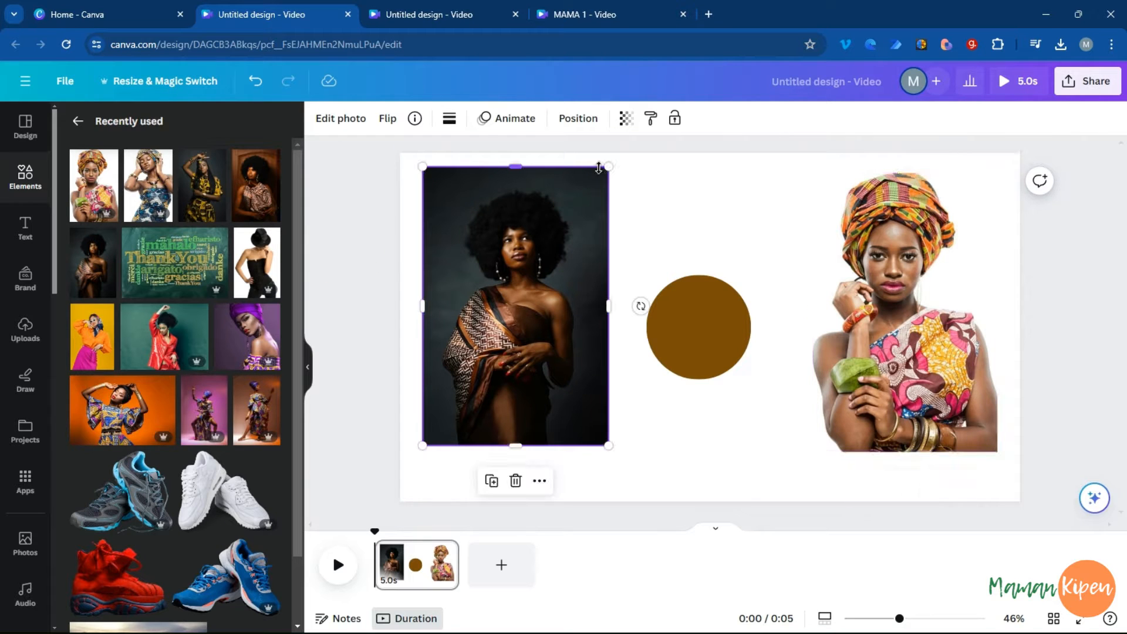
{"action": "left_click_drag", "start_coordinate": [570, 194], "coordinate": [511, 294]}
{"action": "left_click", "coordinate": [893, 241]}
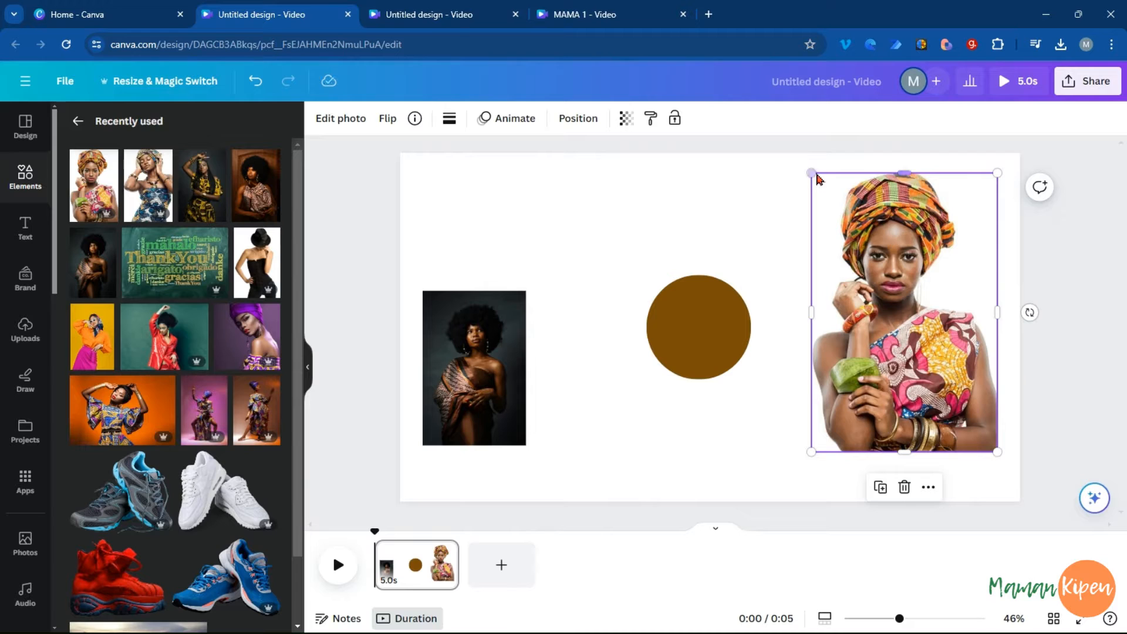
{"action": "left_click_drag", "start_coordinate": [812, 172], "coordinate": [890, 291]}
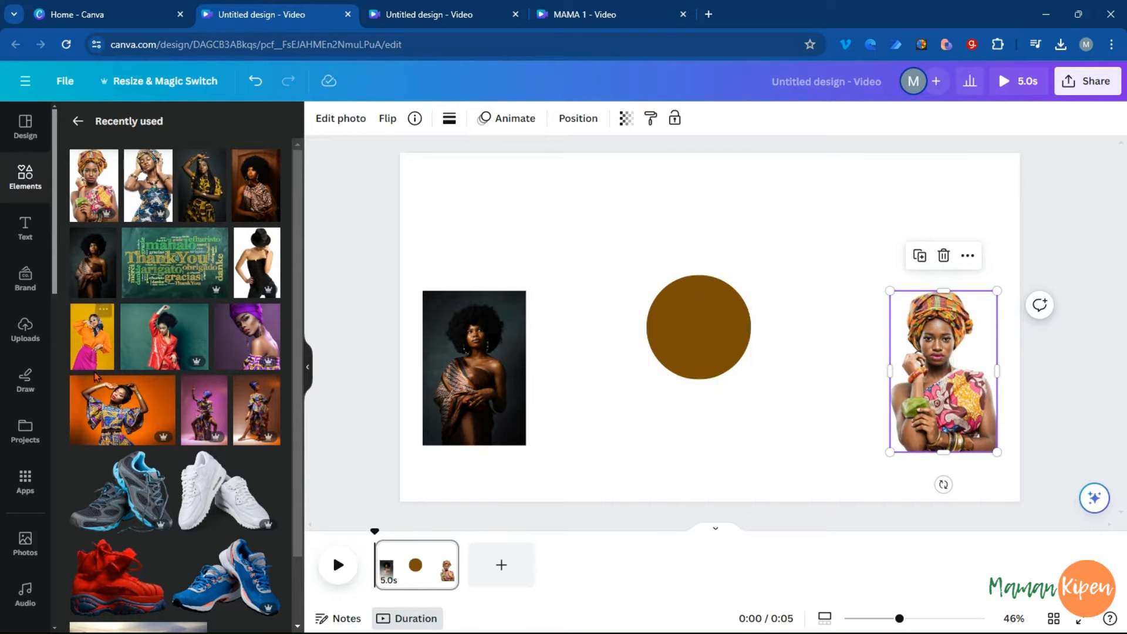
{"action": "left_click", "coordinate": [159, 337]}
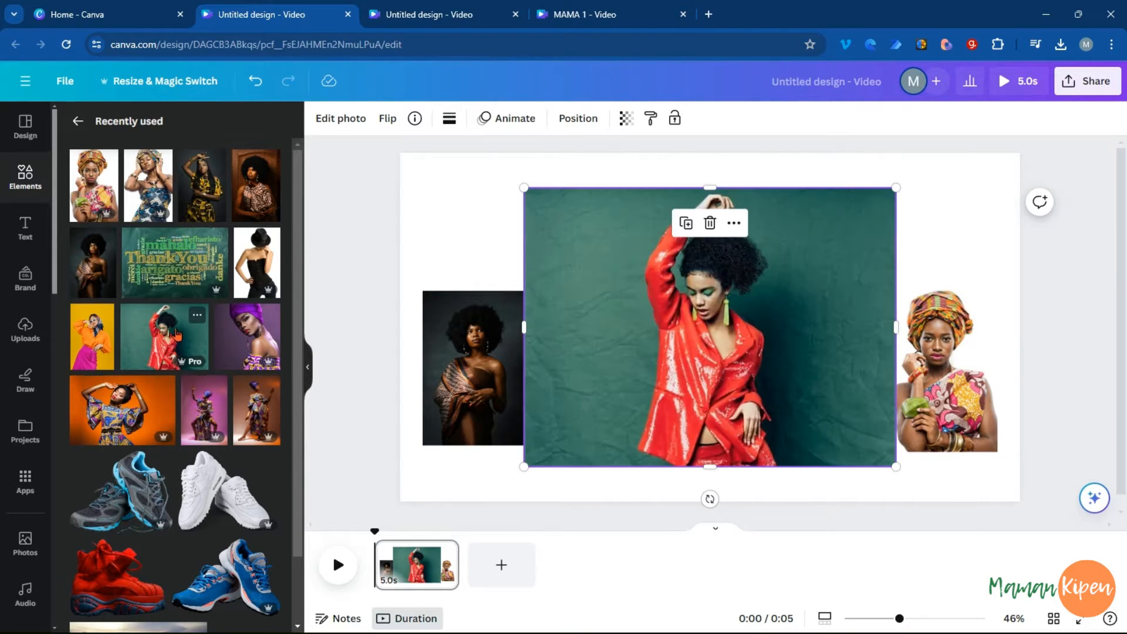
{"action": "left_click_drag", "start_coordinate": [523, 188], "coordinate": [724, 294]}
{"action": "left_click_drag", "start_coordinate": [823, 405], "coordinate": [718, 215]}
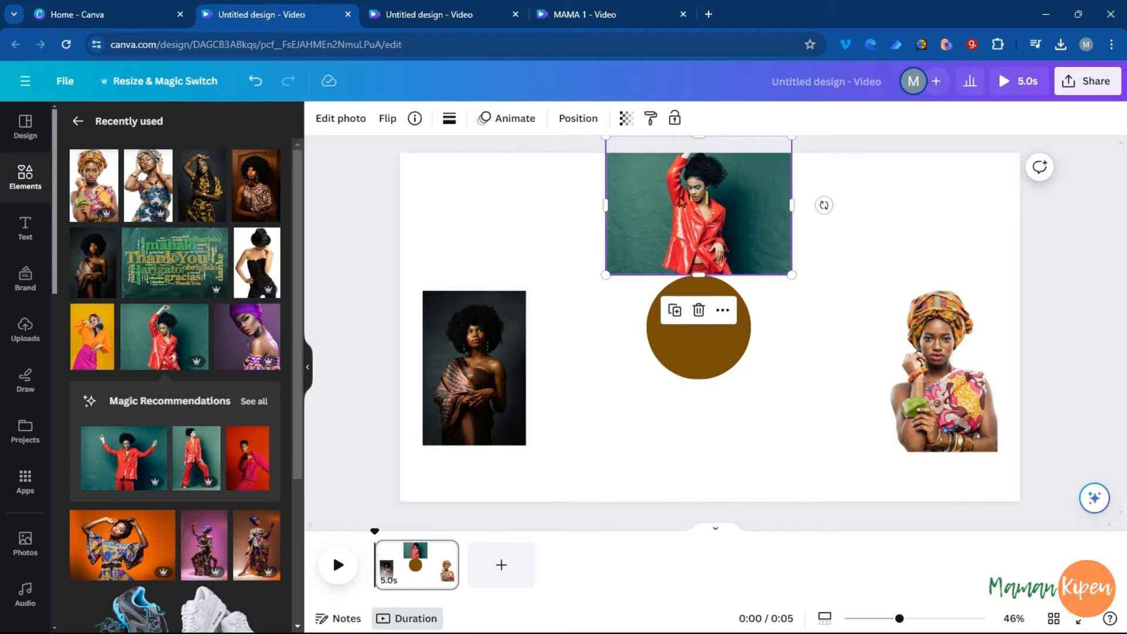
{"action": "left_click", "coordinate": [698, 310]}
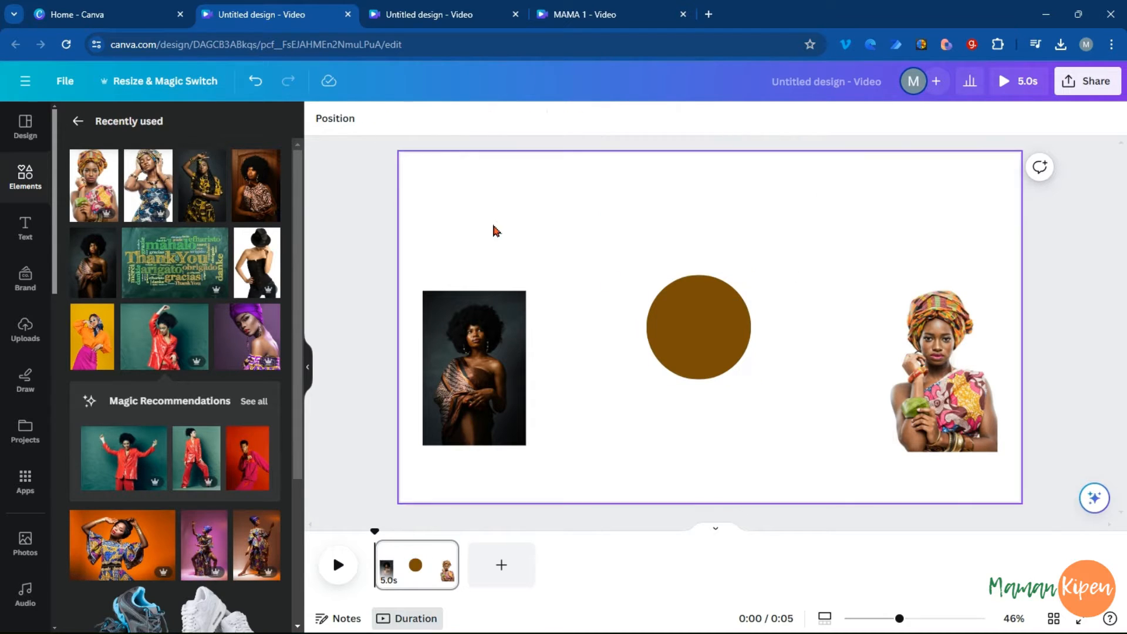
- Add the photo of the woman in the yellow and black dress, shrink it and place it above the circle
{"action": "left_click", "coordinate": [221, 197]}
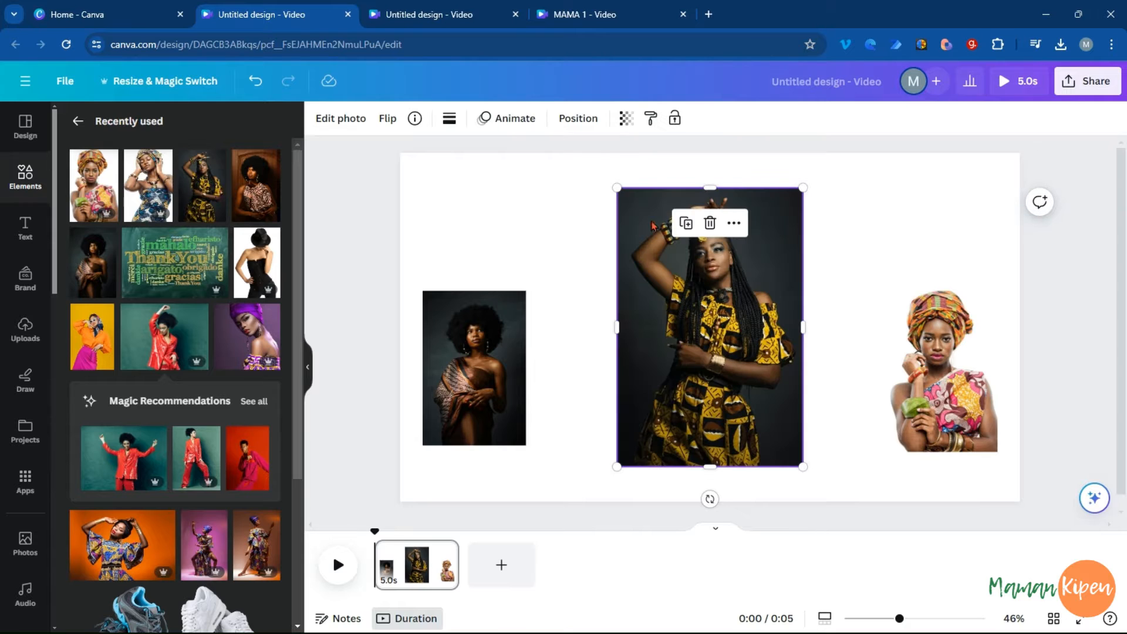
{"action": "left_click_drag", "start_coordinate": [616, 188], "coordinate": [702, 255]}
{"action": "left_click_drag", "start_coordinate": [738, 329], "coordinate": [686, 174]}
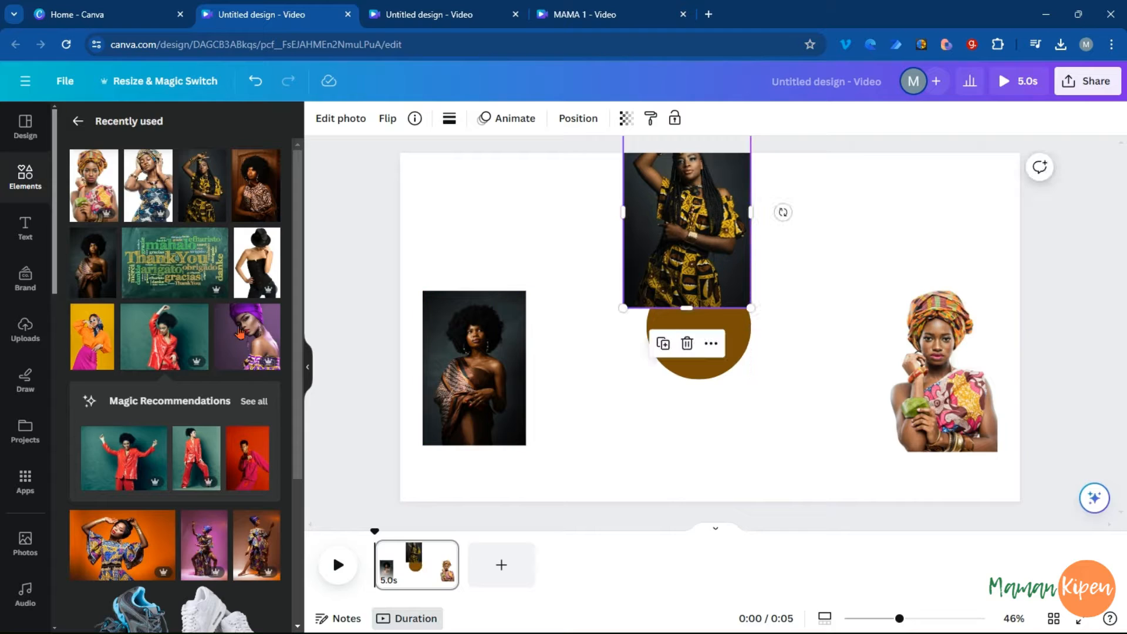
- Add the photo of the woman in the blue patterned dress, shrink it and place it between the circle and the headwrap photo
{"action": "left_click", "coordinate": [159, 194]}
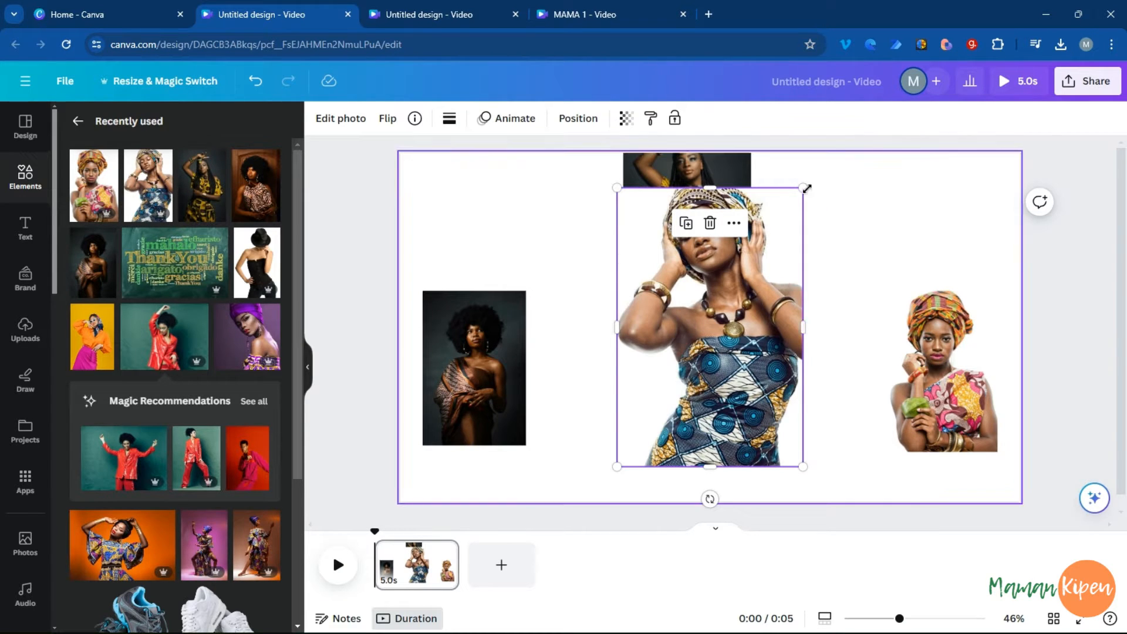
{"action": "left_click_drag", "start_coordinate": [803, 188], "coordinate": [757, 259]}
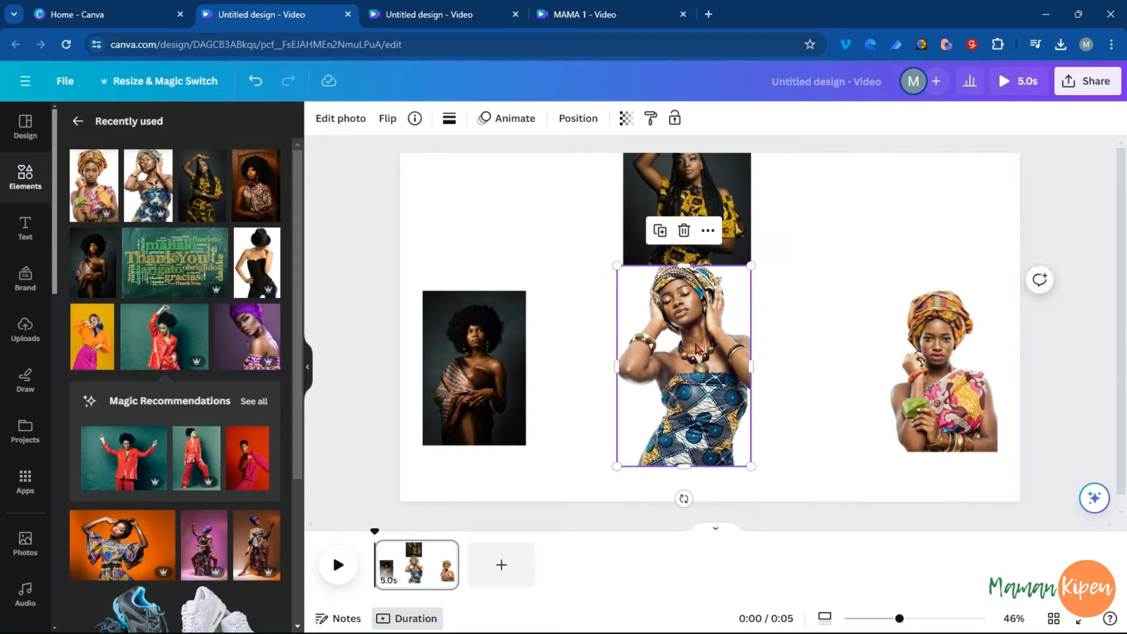
{"action": "left_click_drag", "start_coordinate": [697, 343], "coordinate": [811, 379]}
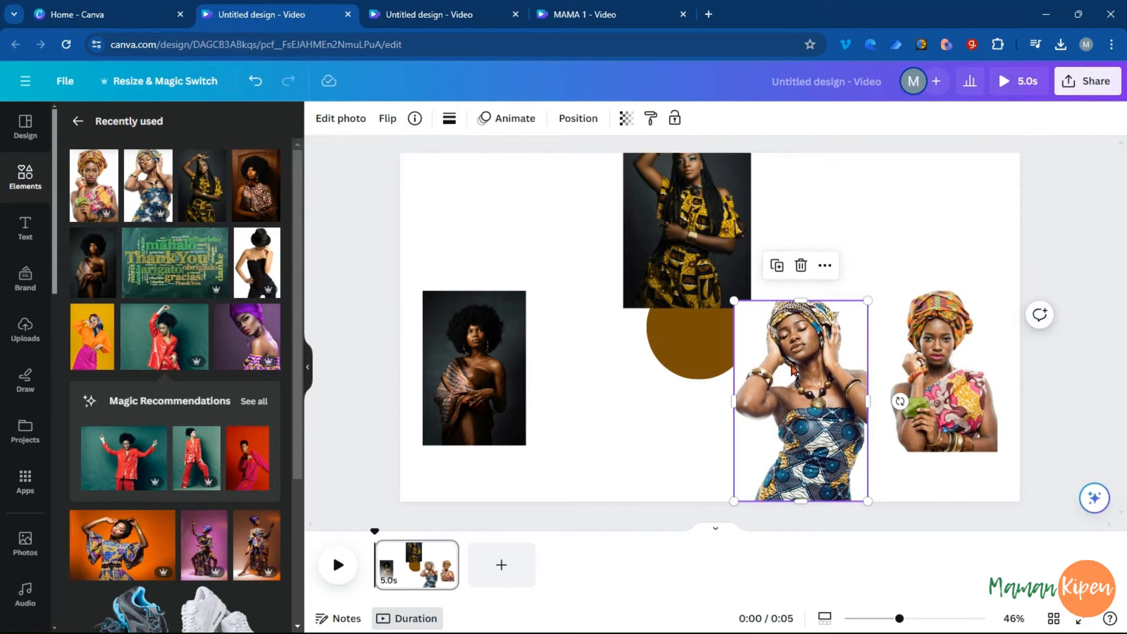
- Remove the background of the blue-dress photo with BG Remover and shift the cutout slightly towards the headwrap photo
{"action": "left_click", "coordinate": [327, 123]}
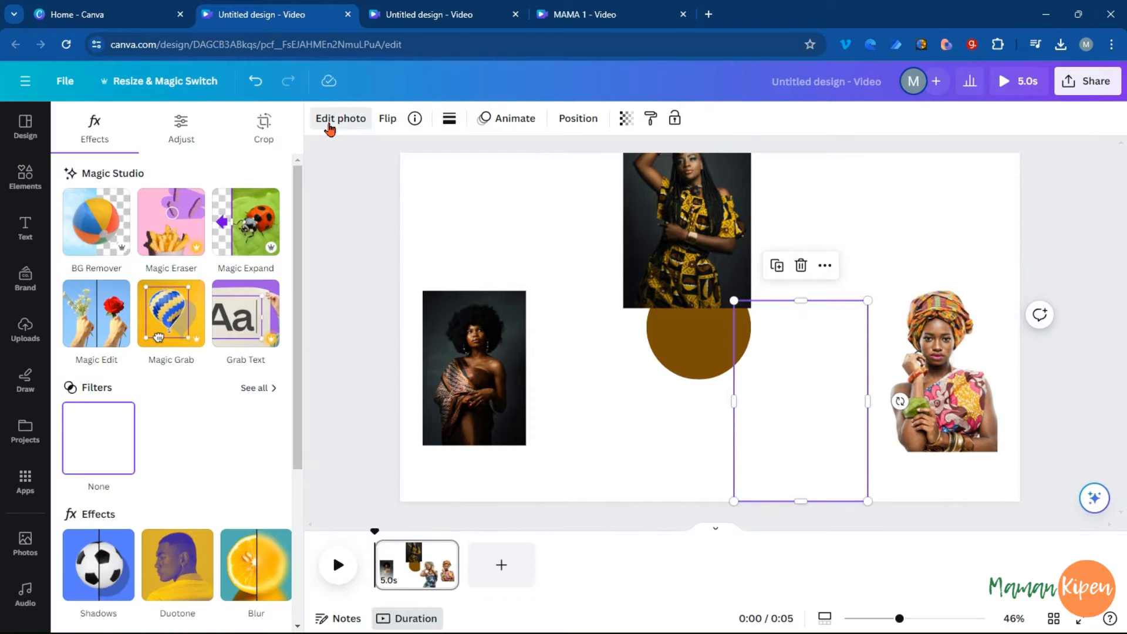
{"action": "left_click", "coordinate": [87, 229]}
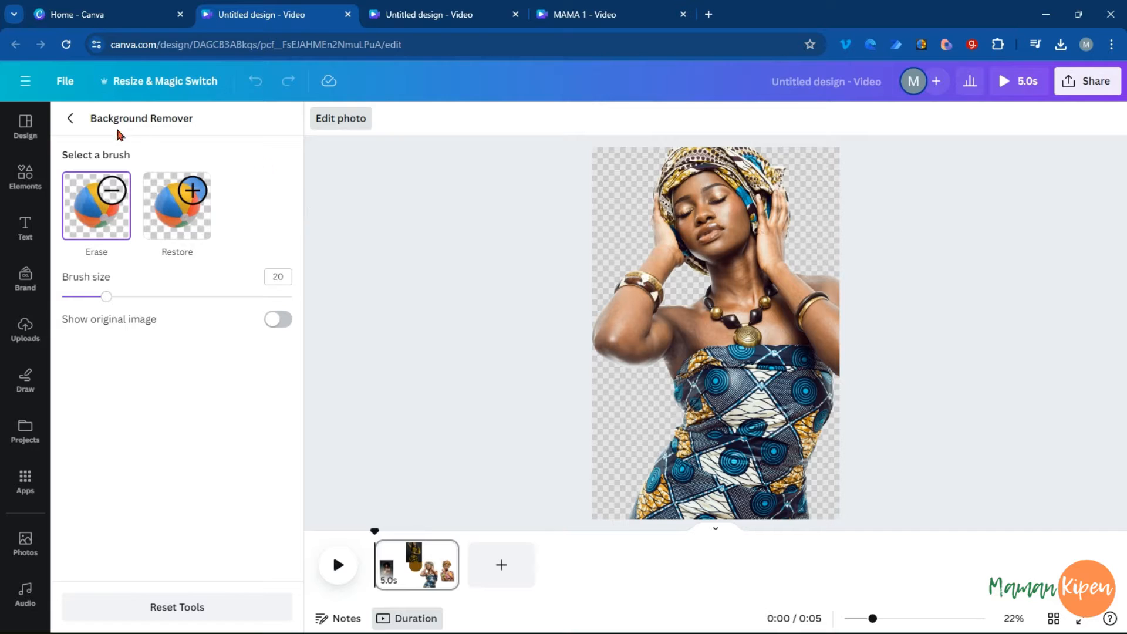
{"action": "left_click", "coordinate": [74, 120]}
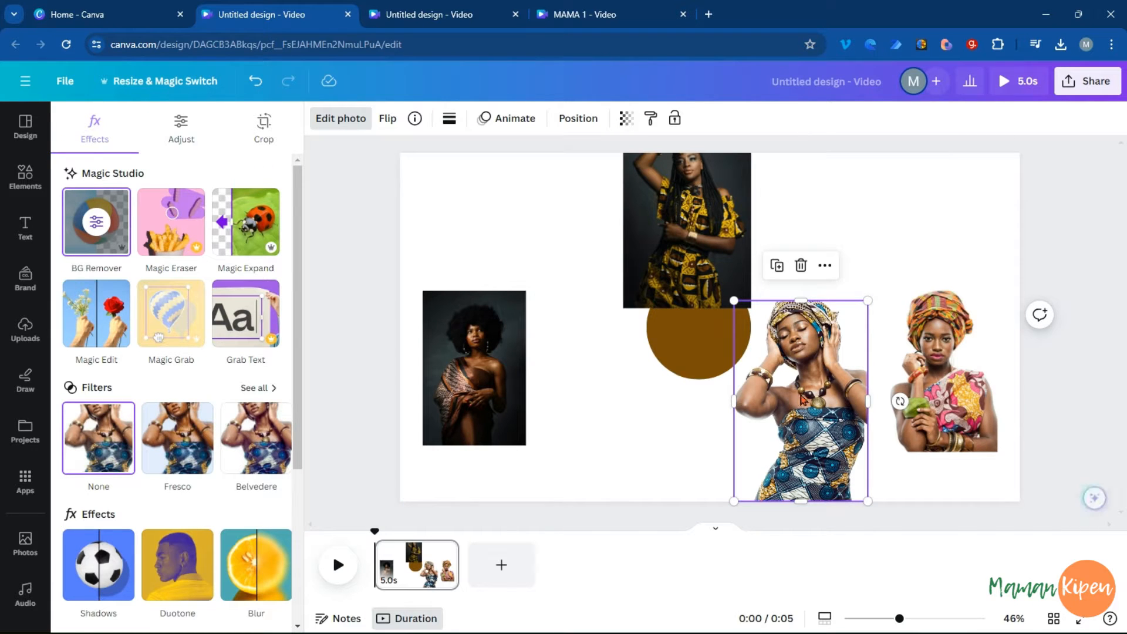
{"action": "mouse_move", "coordinate": [793, 401]}
{"action": "left_mouse_down"}
{"action": "mouse_move", "coordinate": [952, 392]}
{"action": "mouse_move", "coordinate": [808, 405]}
{"action": "left_mouse_up"}
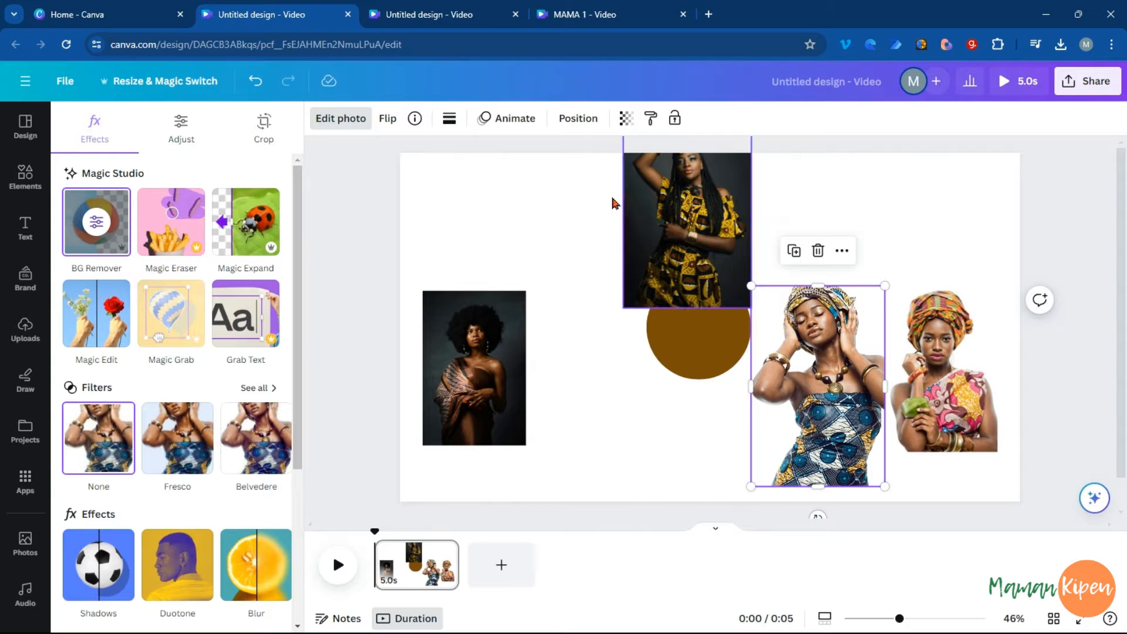
- Copy the background-removal style from the blue-dress photo onto the yellow-dress, brown-wrap and orange-headwrap photos
{"action": "left_click", "coordinate": [649, 119]}
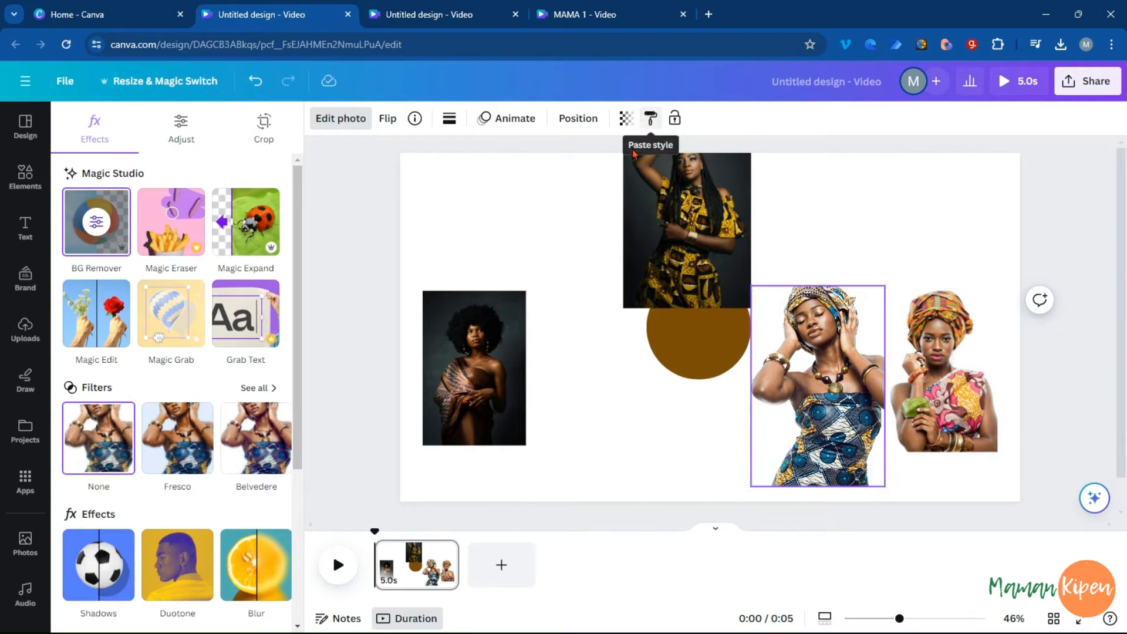
{"action": "left_click", "coordinate": [705, 225]}
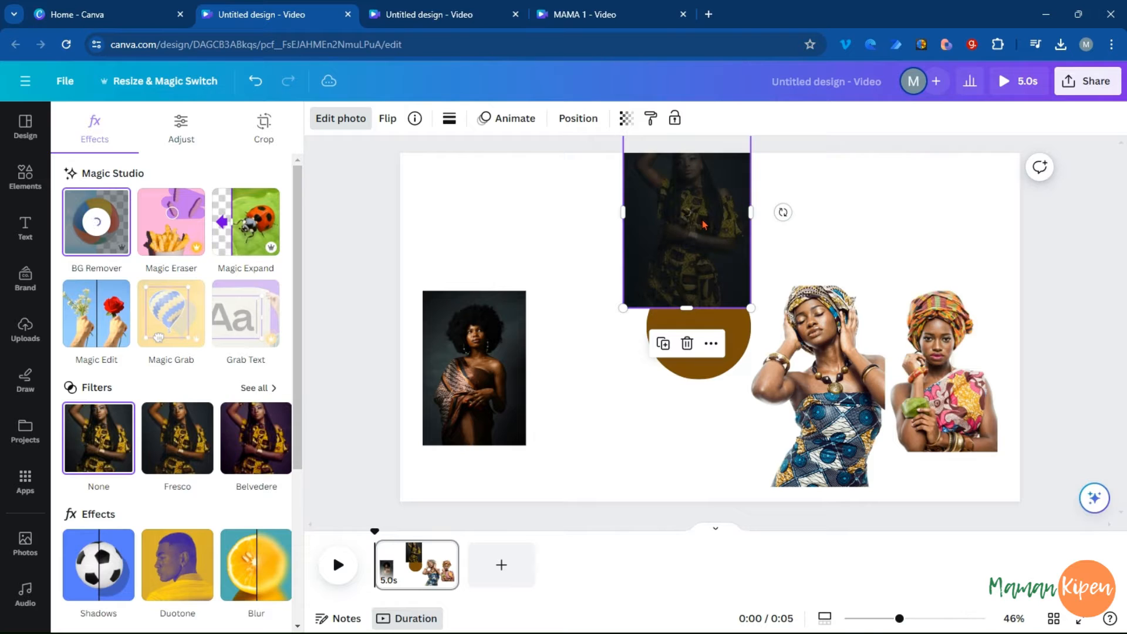
{"action": "left_click", "coordinate": [651, 120]}
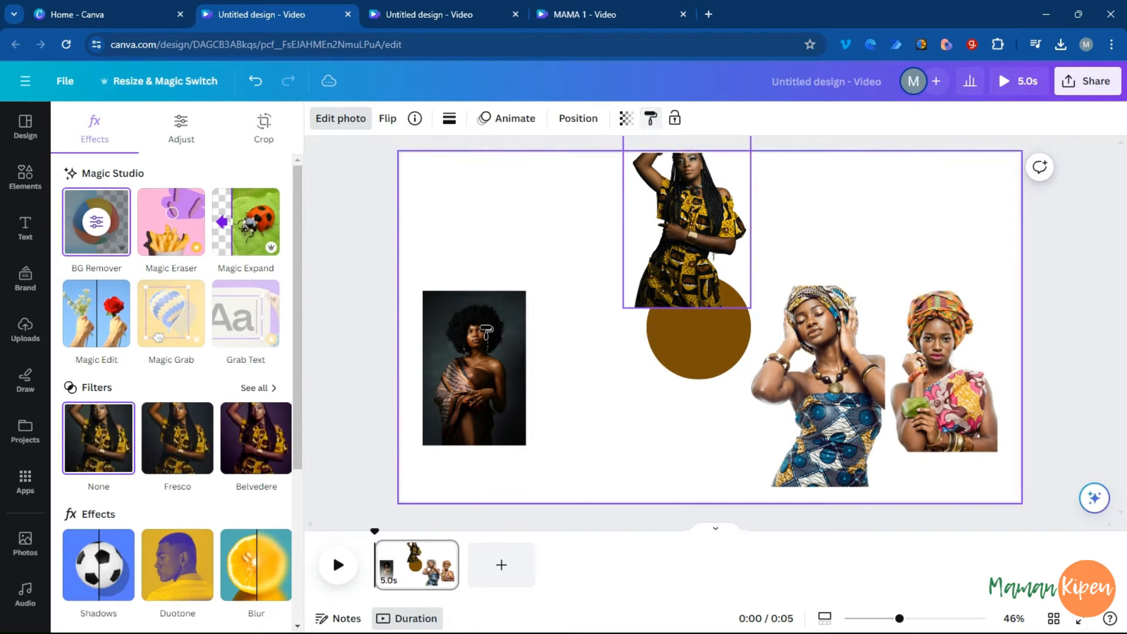
{"action": "left_click", "coordinate": [488, 342]}
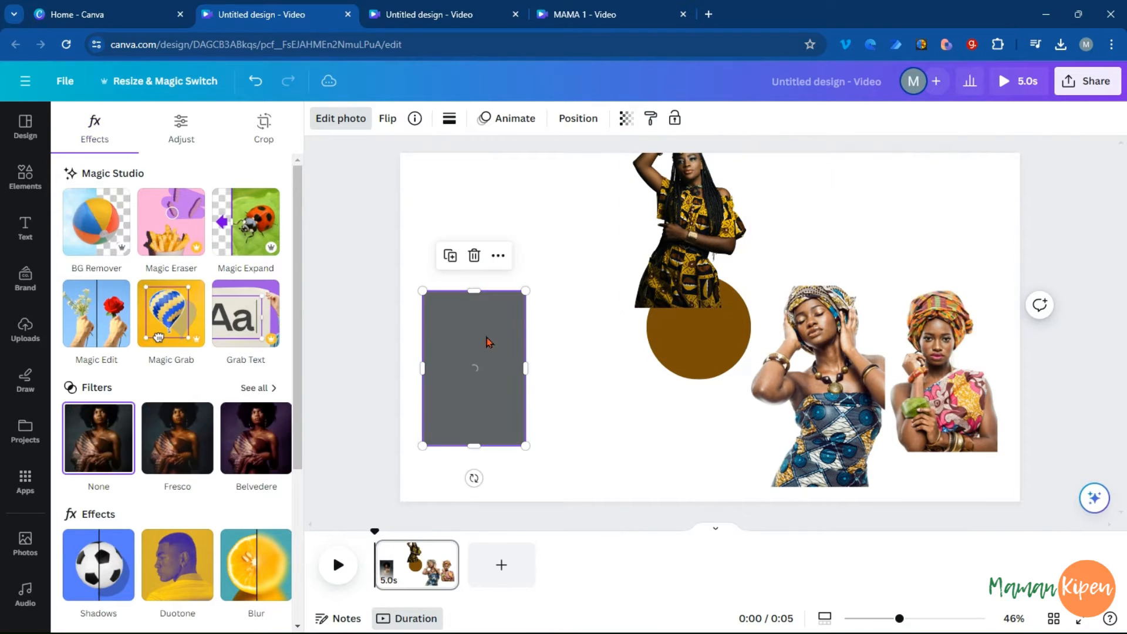
{"action": "left_click", "coordinate": [651, 118]}
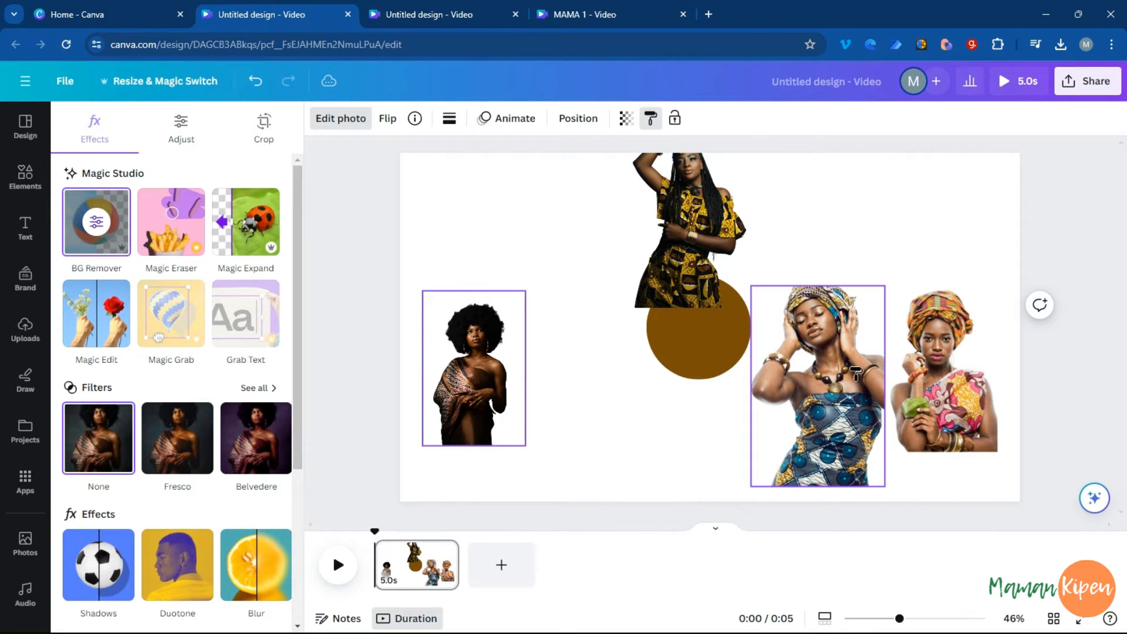
{"action": "left_click", "coordinate": [972, 349]}
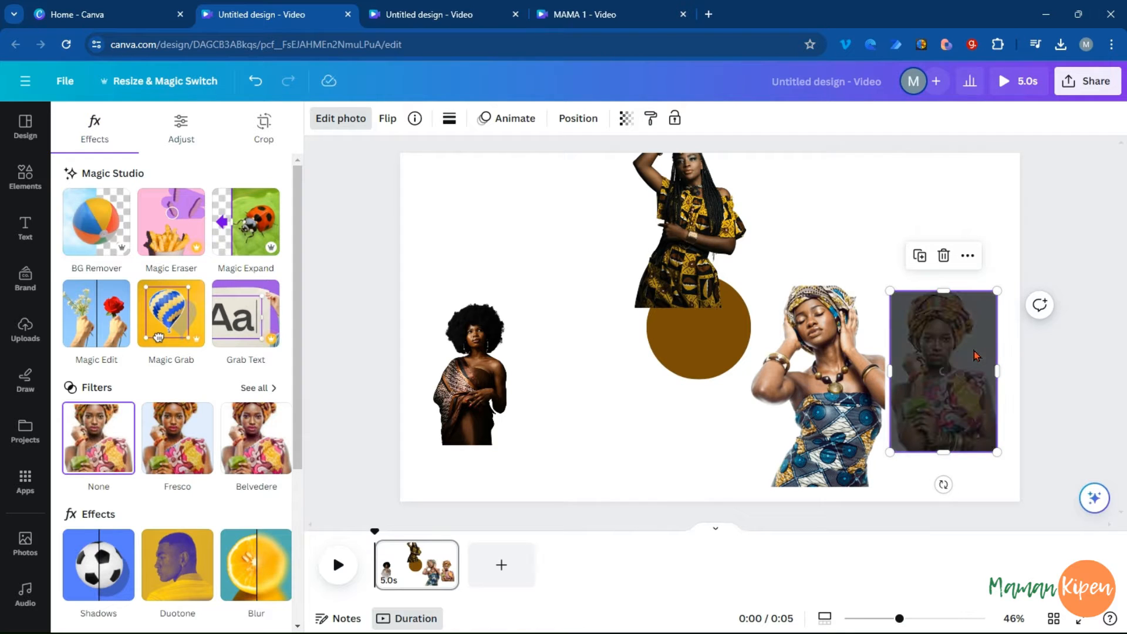
- Rotate the brown-wrap cutout a quarter turn counter-clockwise and move it and the circle together so its lower end meets the circle
{"action": "left_click", "coordinate": [477, 378]}
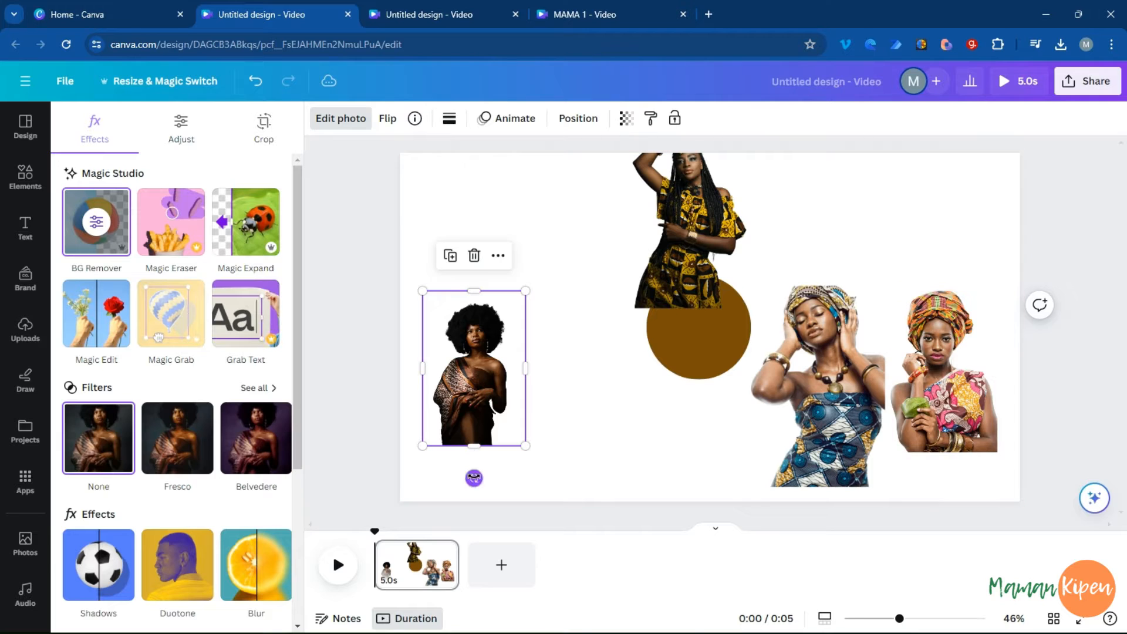
{"action": "left_click_drag", "start_coordinate": [473, 478], "coordinate": [629, 369]}
{"action": "left_click_drag", "start_coordinate": [475, 368], "coordinate": [565, 342]}
{"action": "left_click_drag", "start_coordinate": [716, 343], "coordinate": [701, 364]}
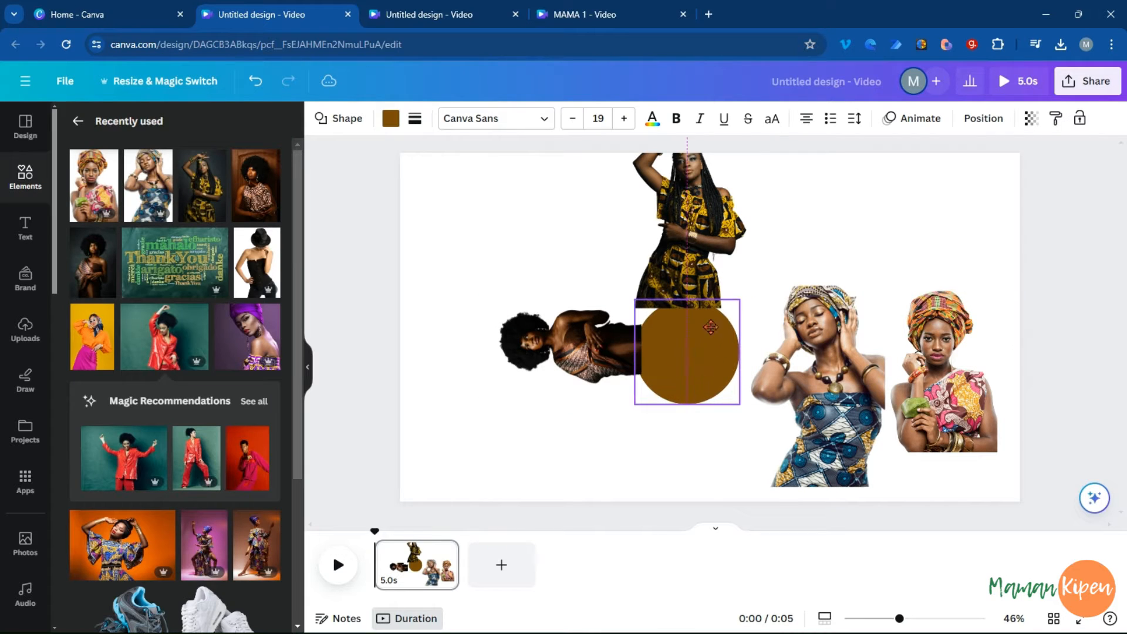
- Shrink the yellow-dress cutout and position it fully on the page, standing on the circle's upper edge
{"action": "left_click", "coordinate": [722, 221]}
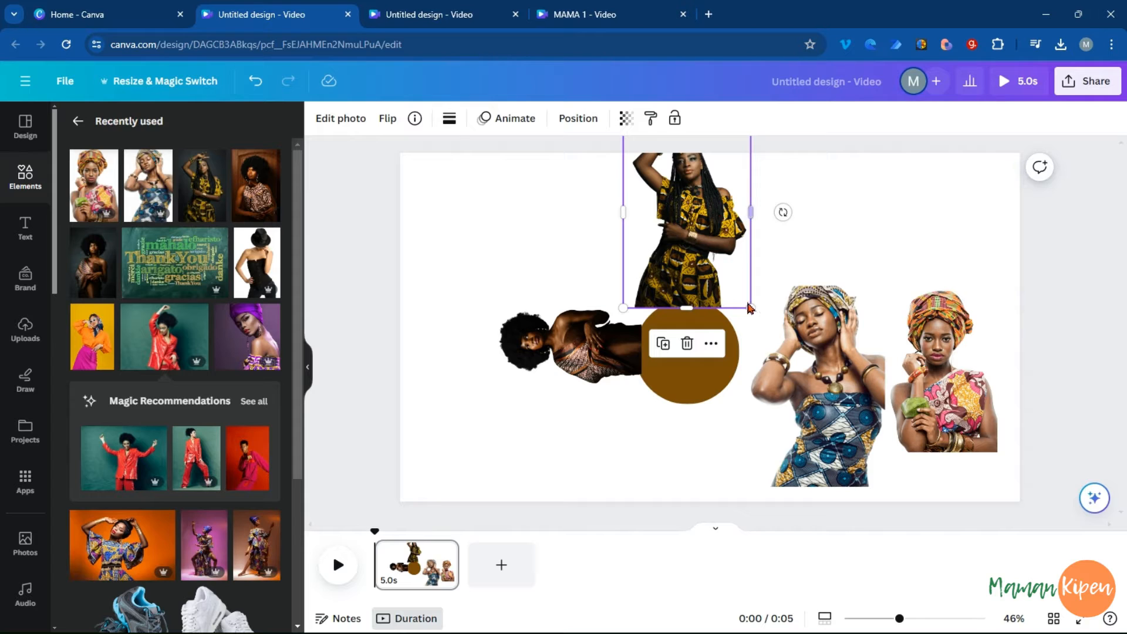
{"action": "left_click_drag", "start_coordinate": [751, 308], "coordinate": [729, 274]}
{"action": "left_click_drag", "start_coordinate": [683, 207], "coordinate": [705, 243]}
- Rotate the blue-dress cutout a quarter turn clockwise, shrink it and place its lower end against the brown circle, opposite the brown-wrap cutout
{"action": "left_click", "coordinate": [819, 364]}
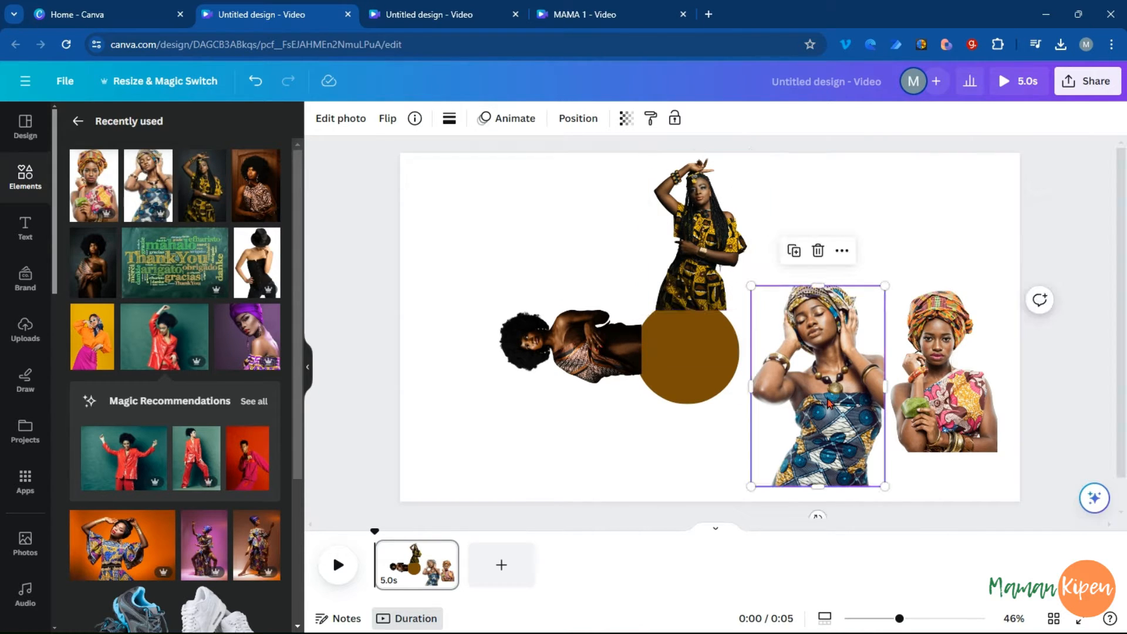
{"action": "left_click_drag", "start_coordinate": [818, 512], "coordinate": [729, 391]}
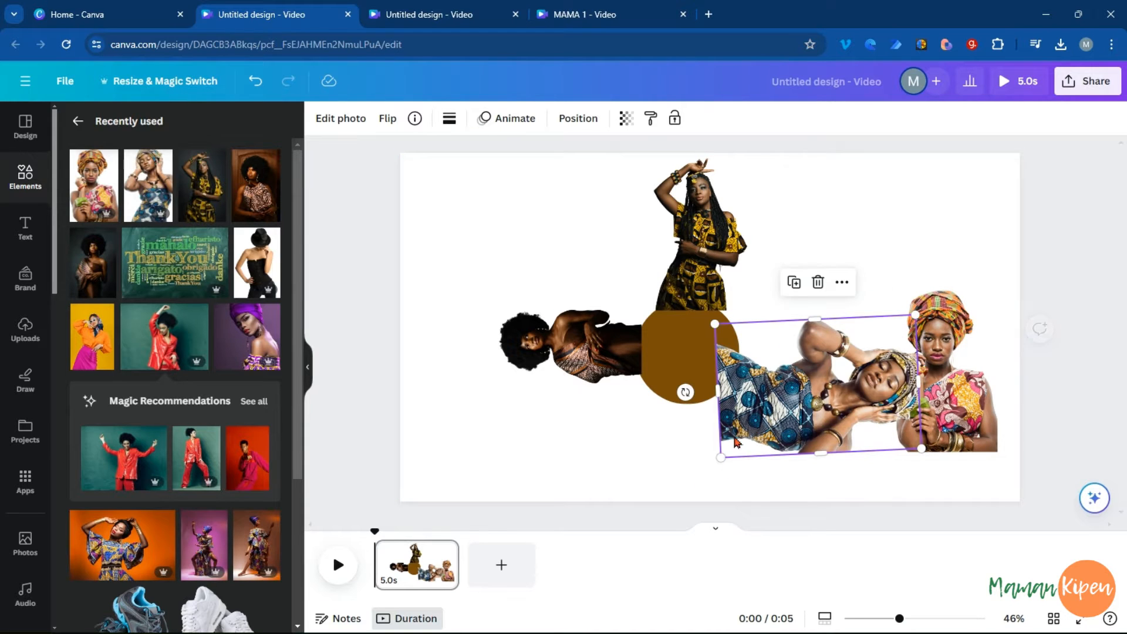
{"action": "left_click_drag", "start_coordinate": [721, 457], "coordinate": [747, 424]}
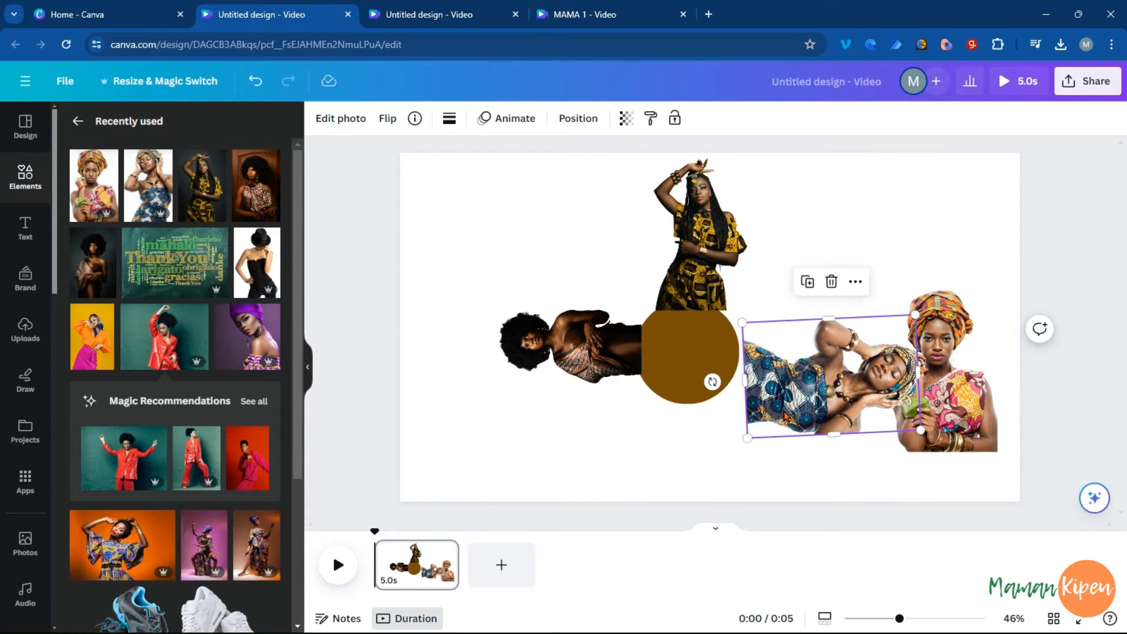
{"action": "left_click_drag", "start_coordinate": [915, 340], "coordinate": [871, 323]}
{"action": "left_click_drag", "start_coordinate": [802, 382], "coordinate": [801, 362]}
- Turn the orange-headwrap cutout upside down, shrink it and place it fully on the page with its lower end against the circle's underside
{"action": "left_click", "coordinate": [939, 376]}
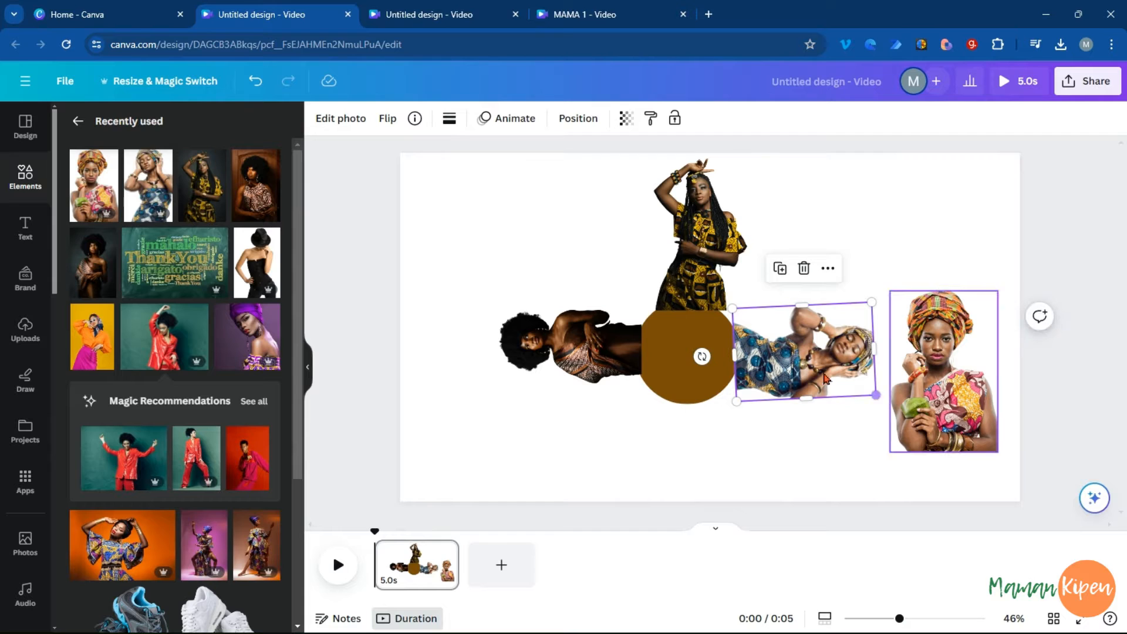
{"action": "left_click_drag", "start_coordinate": [946, 483], "coordinate": [940, 325]}
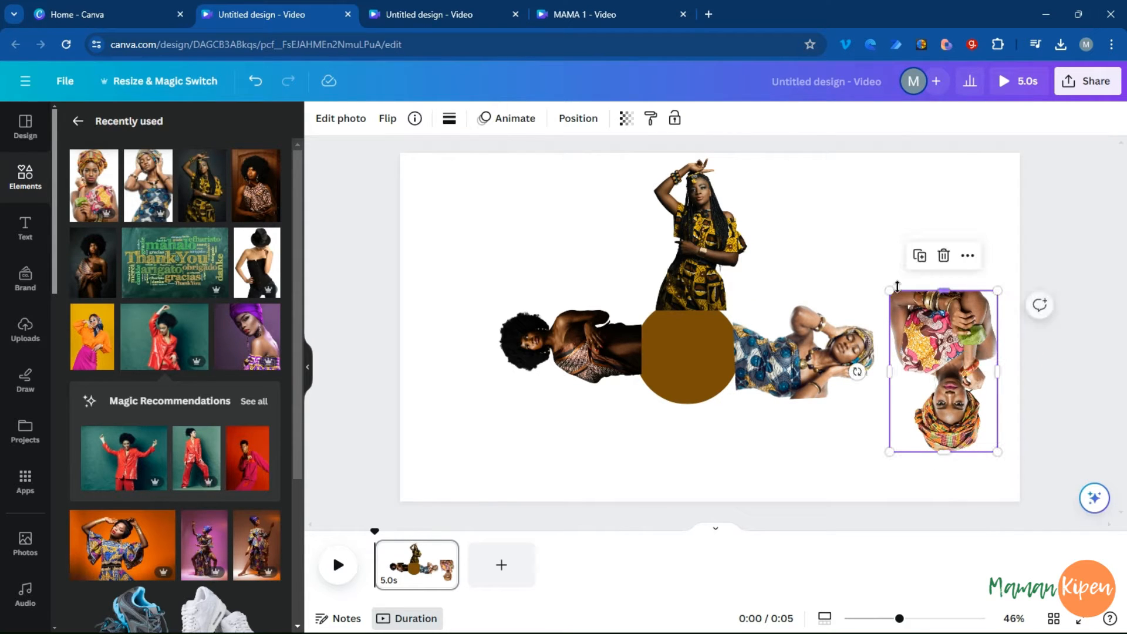
{"action": "left_click_drag", "start_coordinate": [891, 291], "coordinate": [899, 301]}
{"action": "left_click_drag", "start_coordinate": [954, 341], "coordinate": [731, 412]}
{"action": "left_click_drag", "start_coordinate": [686, 410], "coordinate": [706, 410]}
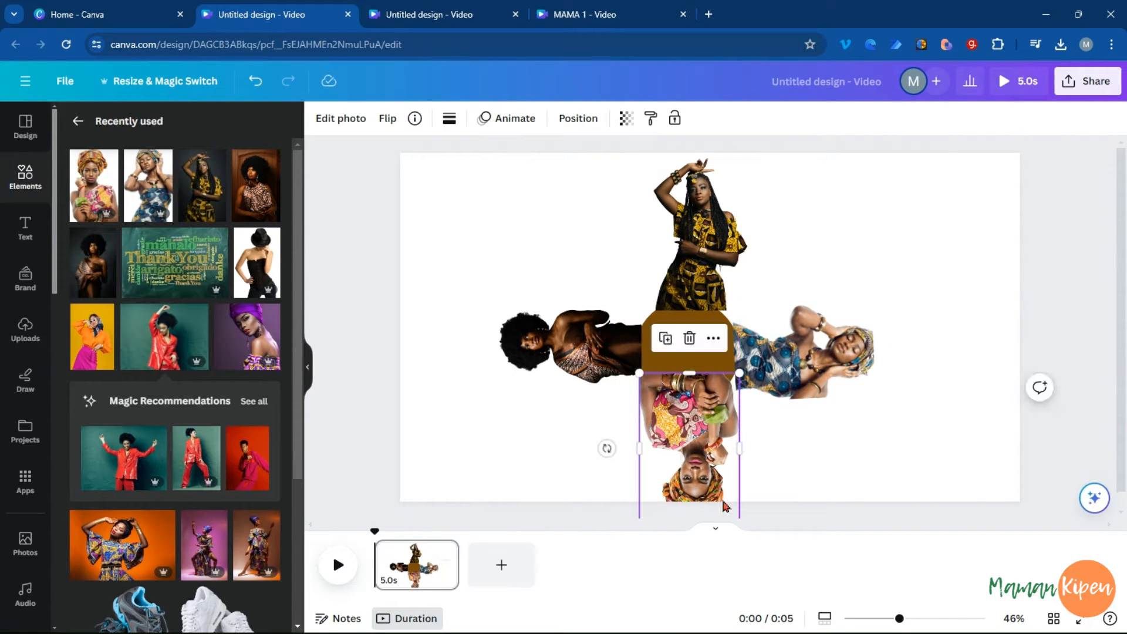
{"action": "left_click_drag", "start_coordinate": [741, 373], "coordinate": [734, 382]}
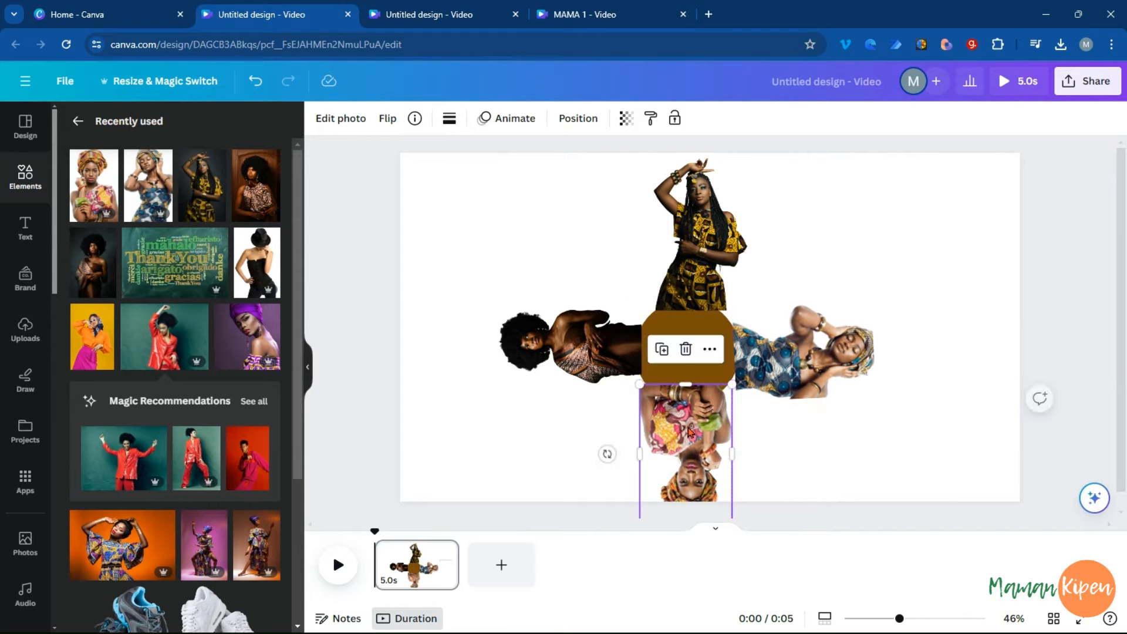
{"action": "left_click_drag", "start_coordinate": [694, 424], "coordinate": [683, 400]}
- Shift the yellow-dress cutout, the brown circle, and the brown-wrap and blue-dress cutouts slightly upward so they stay arranged around the circle
{"action": "left_click", "coordinate": [699, 270]}
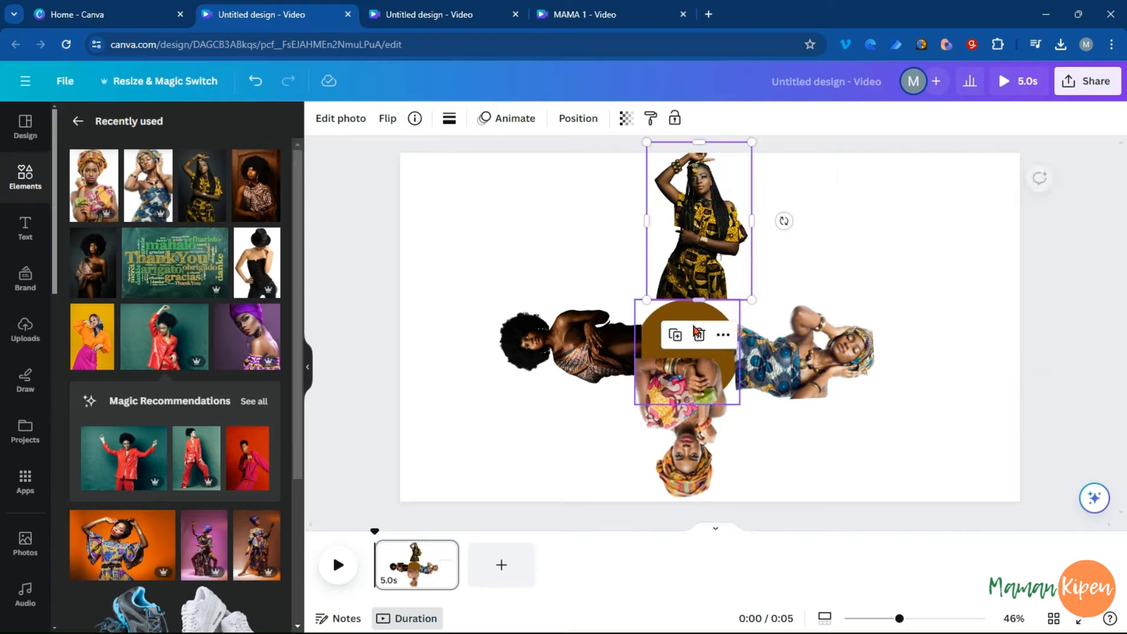
{"action": "left_click", "coordinate": [689, 317]}
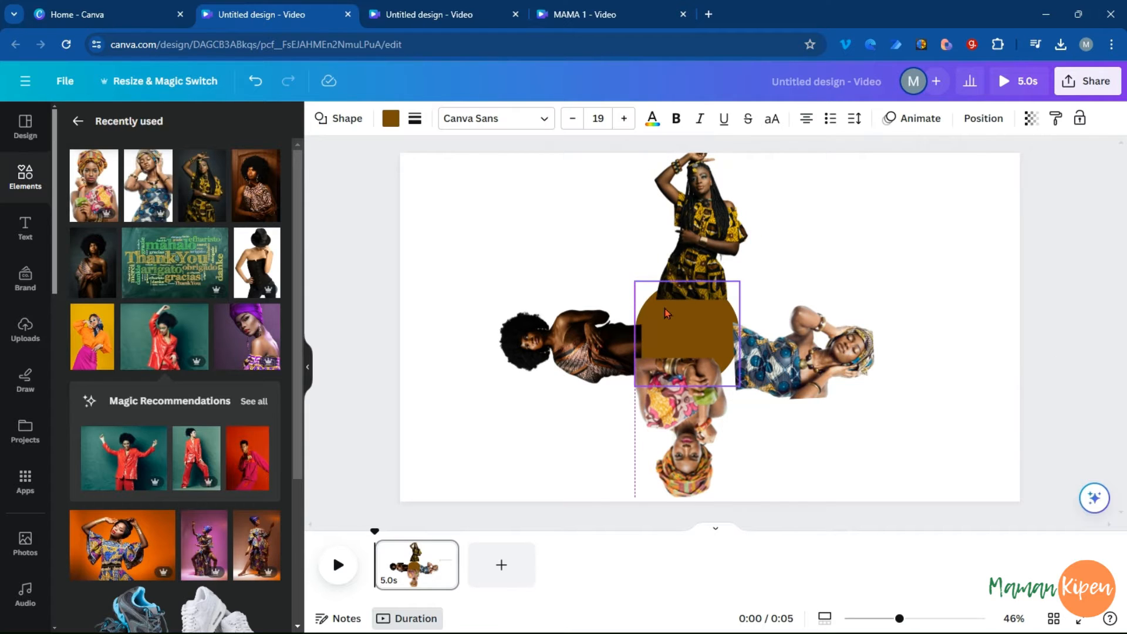
{"action": "left_click_drag", "start_coordinate": [549, 344], "coordinate": [558, 321]}
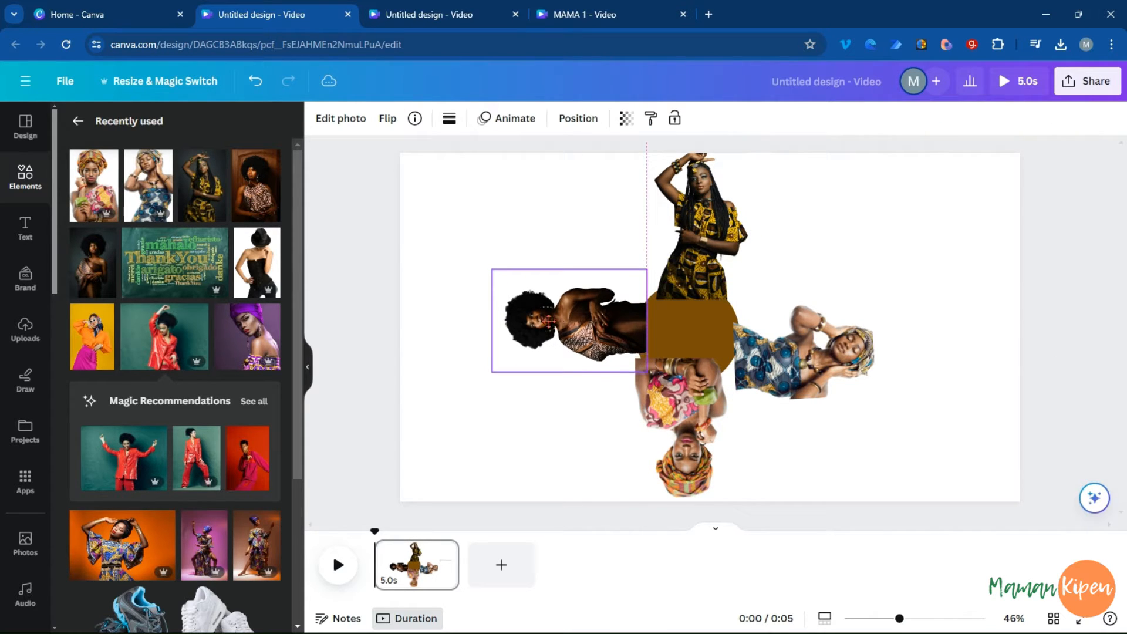
{"action": "left_click_drag", "start_coordinate": [776, 361], "coordinate": [769, 340]}
- Bring the brown circle to the top of the layer order and recolour it white
{"action": "left_click", "coordinate": [677, 325]}
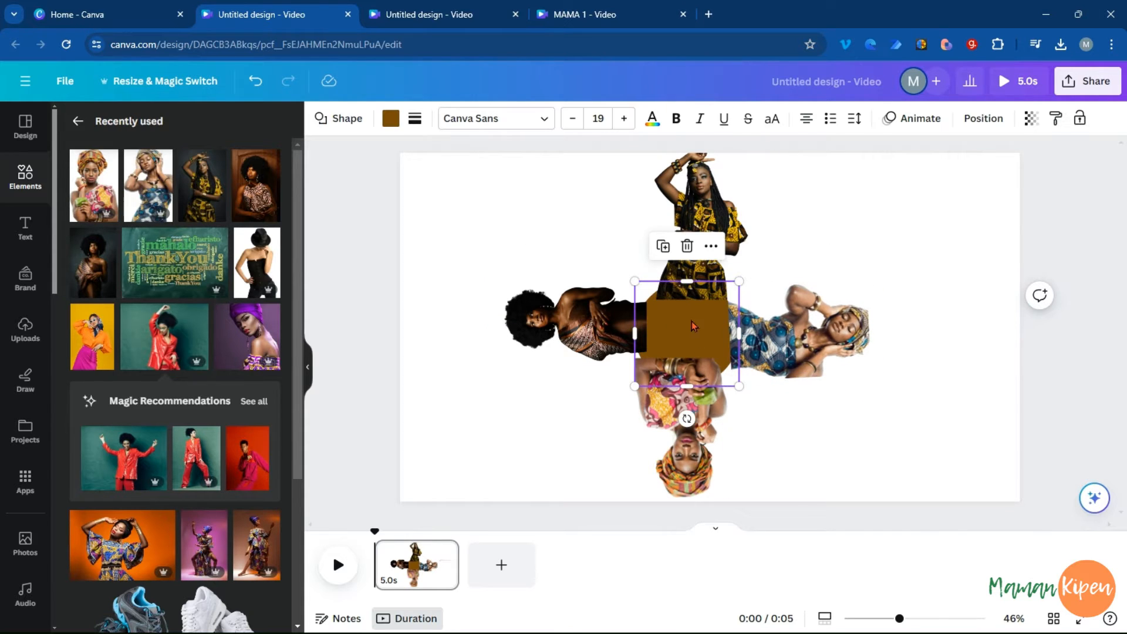
{"action": "left_click", "coordinate": [983, 119]}
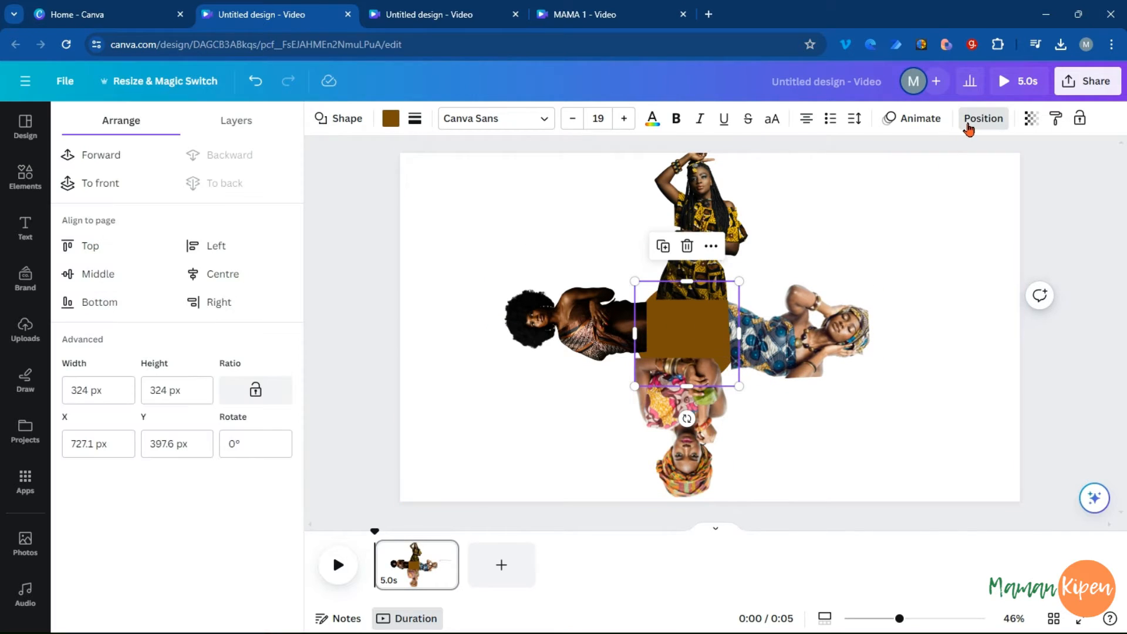
{"action": "left_click", "coordinate": [236, 124]}
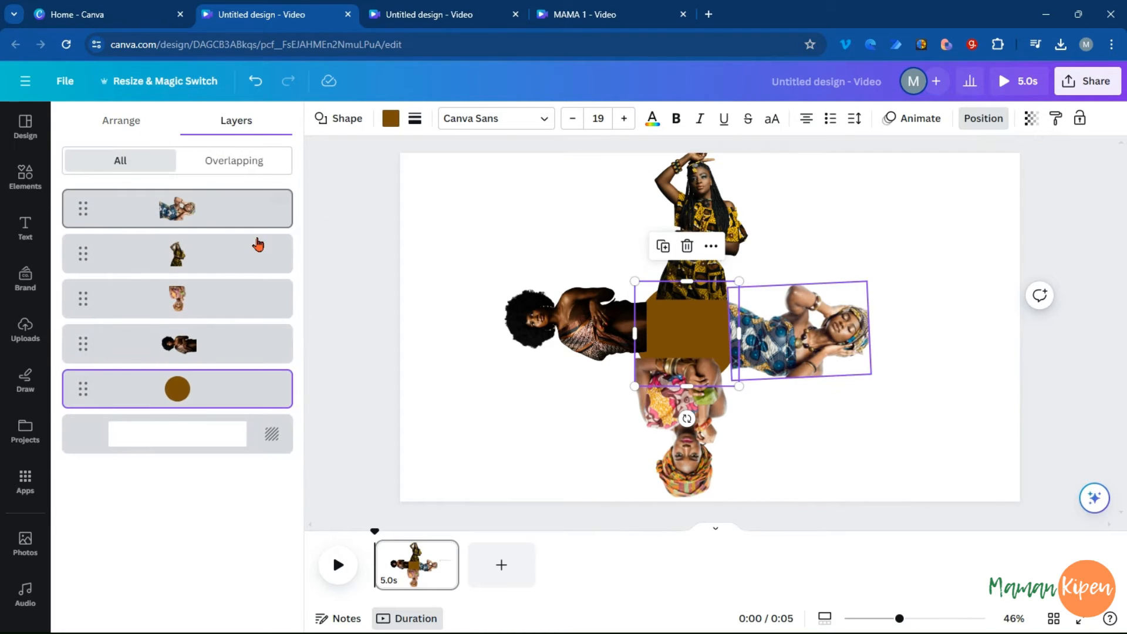
{"action": "left_click_drag", "start_coordinate": [197, 390], "coordinate": [191, 206]}
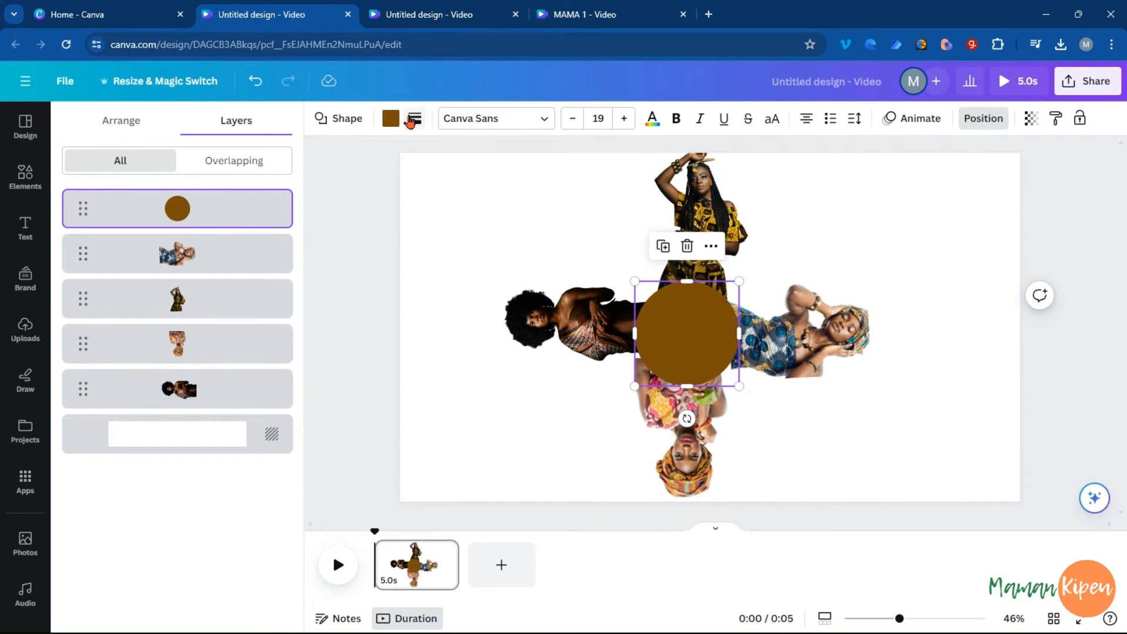
{"action": "left_click", "coordinate": [404, 119]}
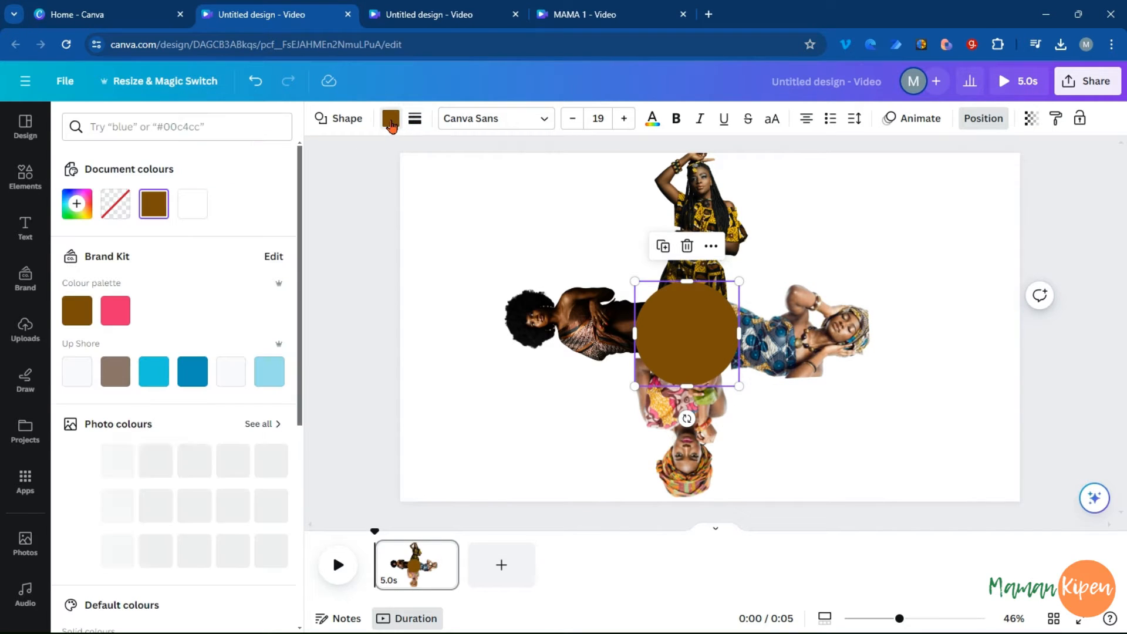
{"action": "left_click", "coordinate": [196, 206]}
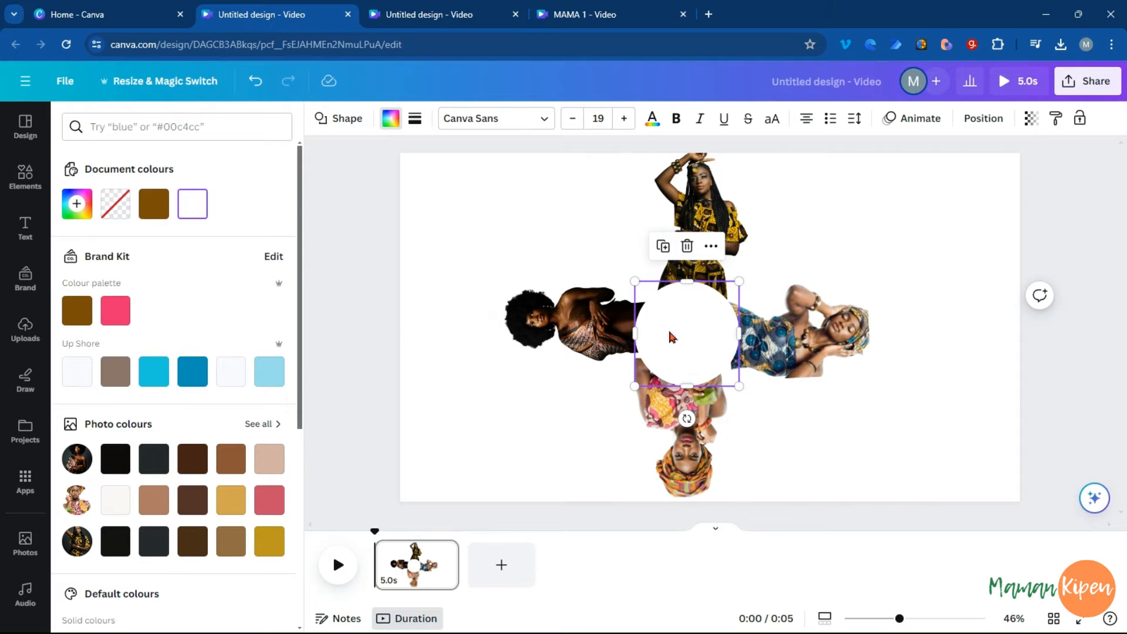
- Nudge the white circle up and shrink it slightly, then align the orange-headwrap cutout with the page's lower edge
{"action": "left_click_drag", "start_coordinate": [672, 337], "coordinate": [669, 330]}
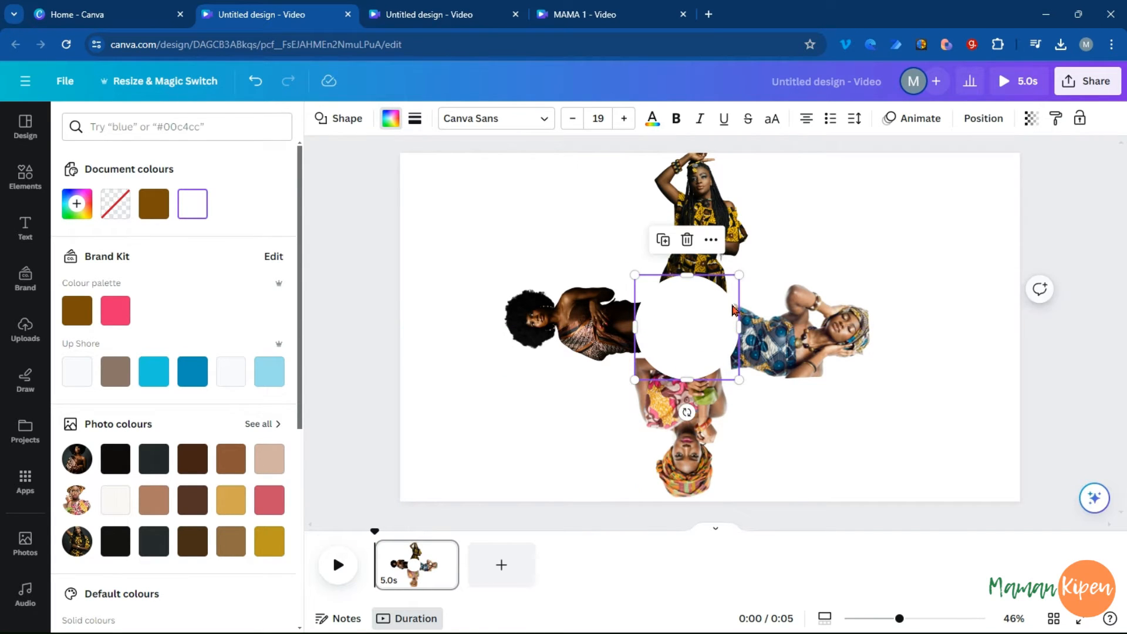
{"action": "left_click_drag", "start_coordinate": [735, 276], "coordinate": [732, 282]}
{"action": "left_click_drag", "start_coordinate": [703, 417], "coordinate": [698, 415]}
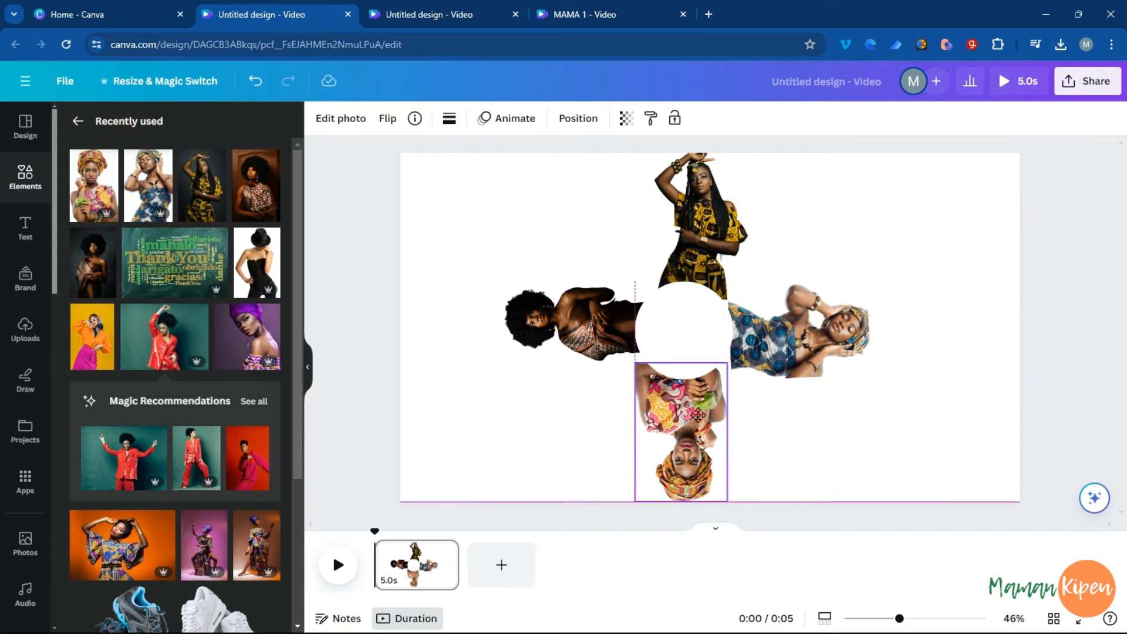
- Select all four cutouts and the white circle on the page and group them
{"action": "left_click", "coordinate": [858, 429]}
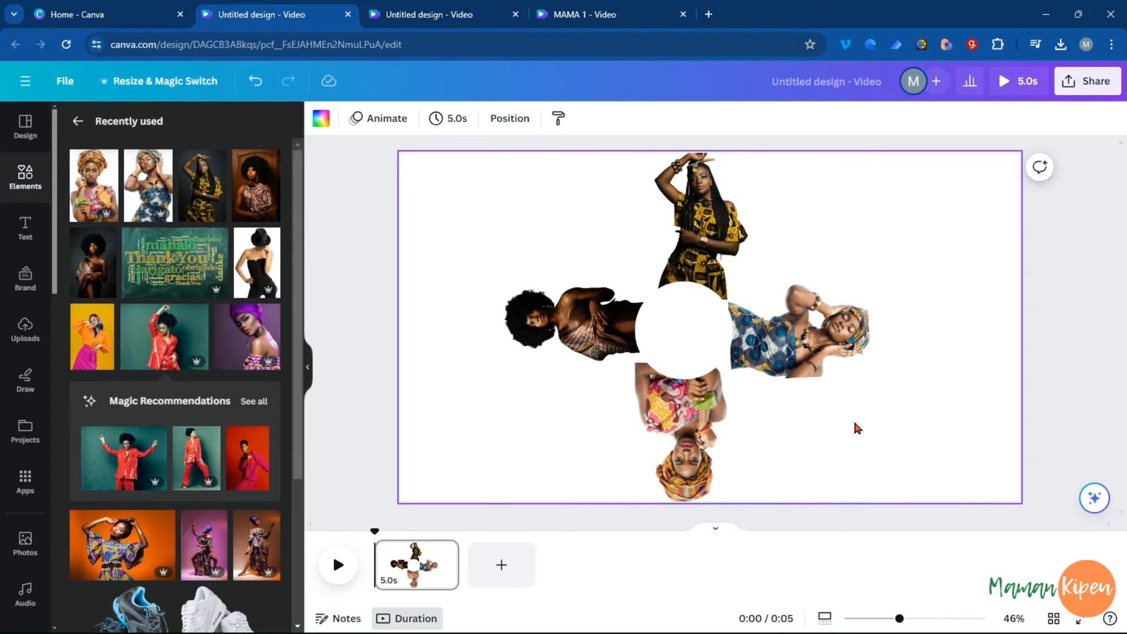
{"action": "key", "text": "ctrl+a"}
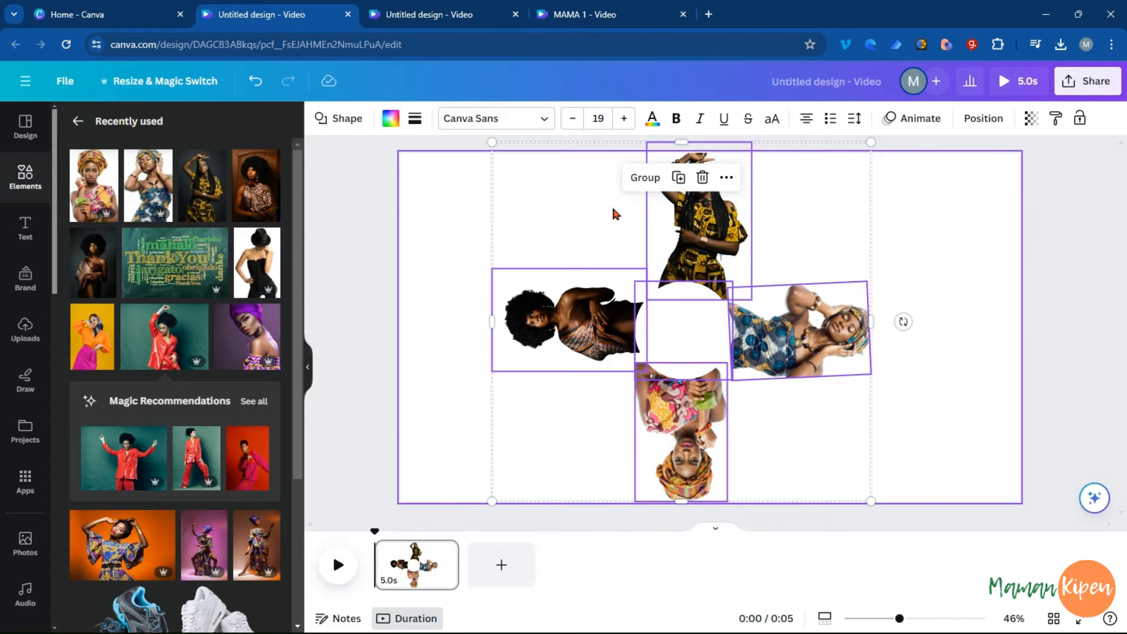
{"action": "left_click", "coordinate": [637, 179]}
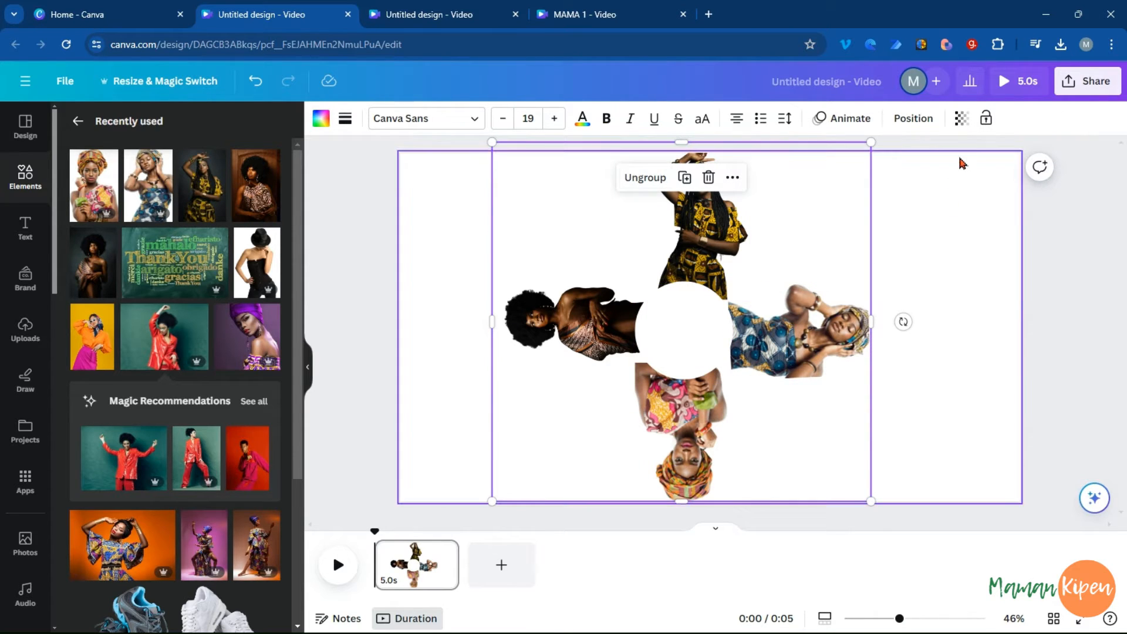
- Download the design as a PNG with a transparent background
{"action": "left_click", "coordinate": [1075, 86]}
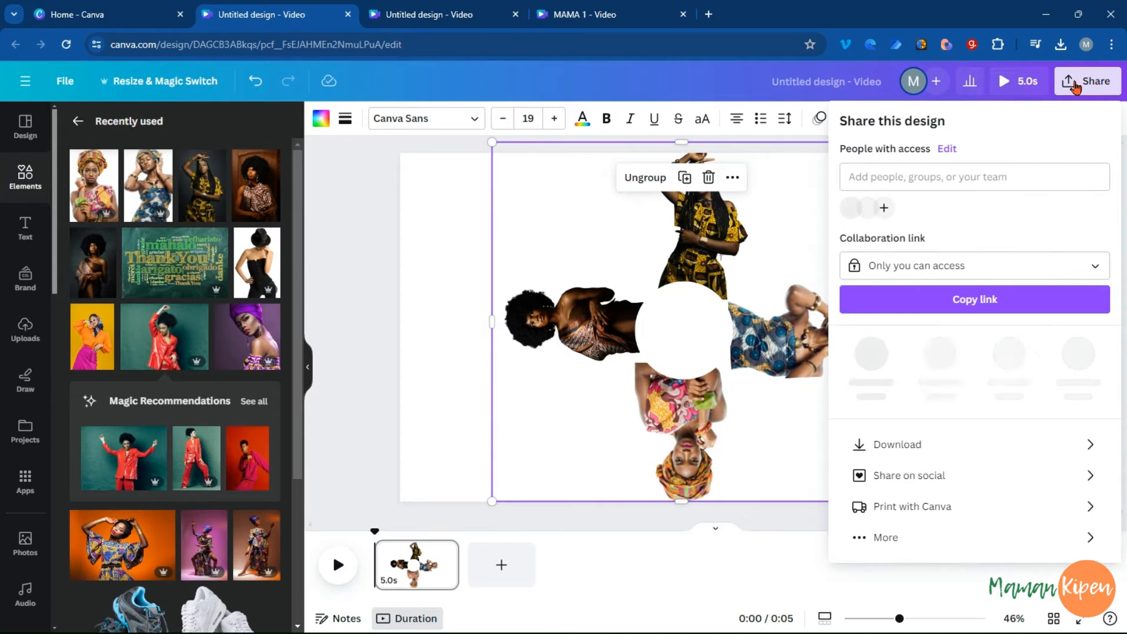
{"action": "left_click", "coordinate": [912, 443]}
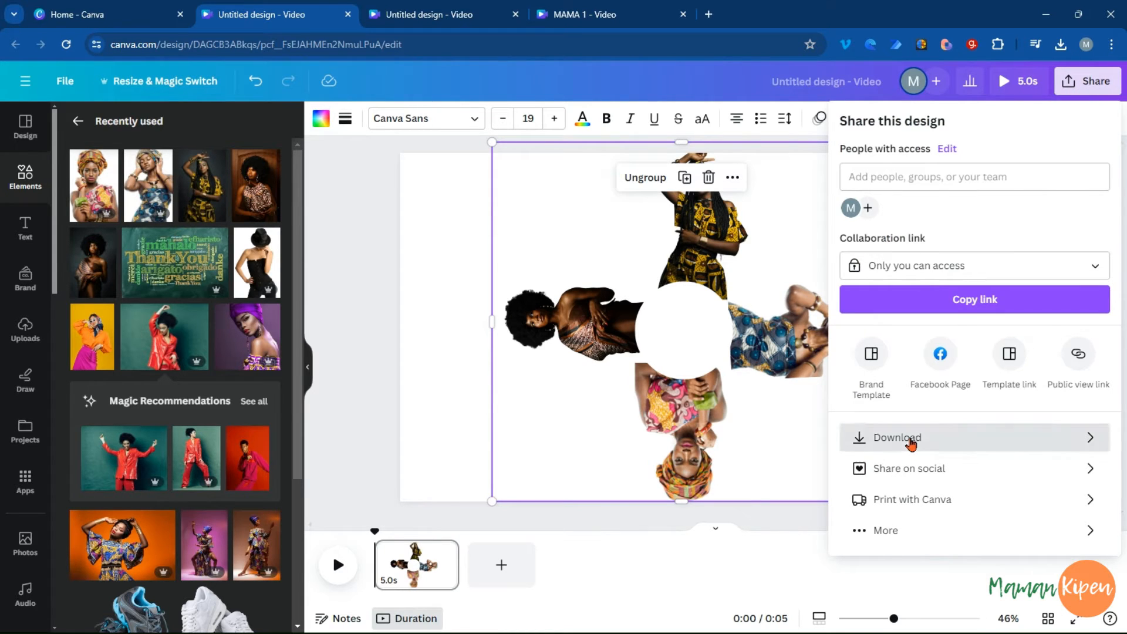
{"action": "left_click", "coordinate": [1077, 182]}
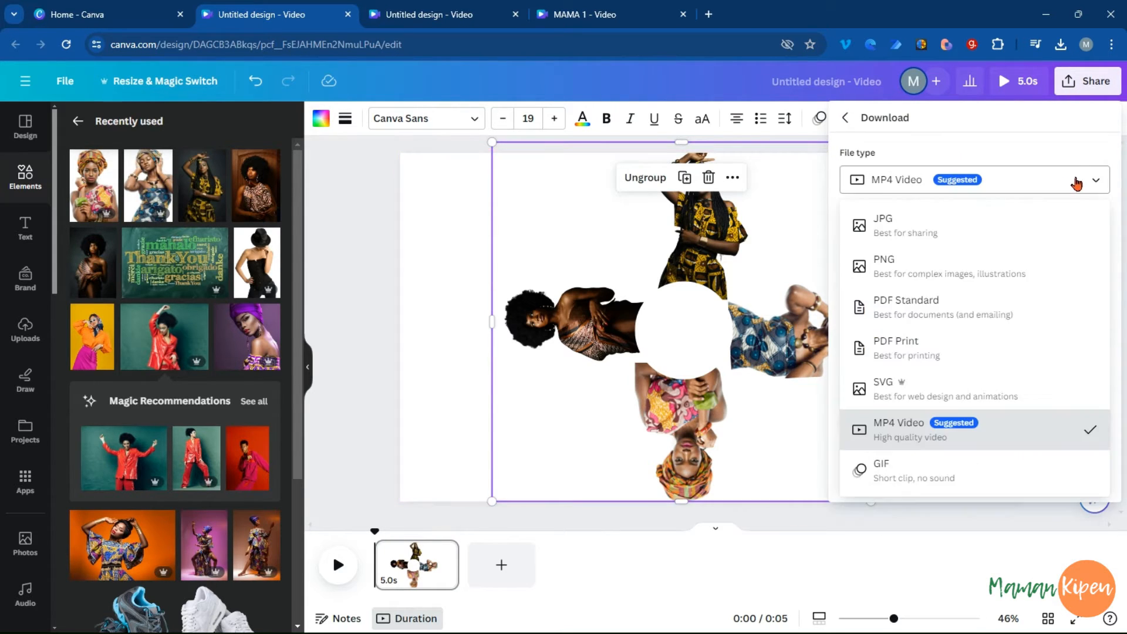
{"action": "left_click", "coordinate": [897, 274]}
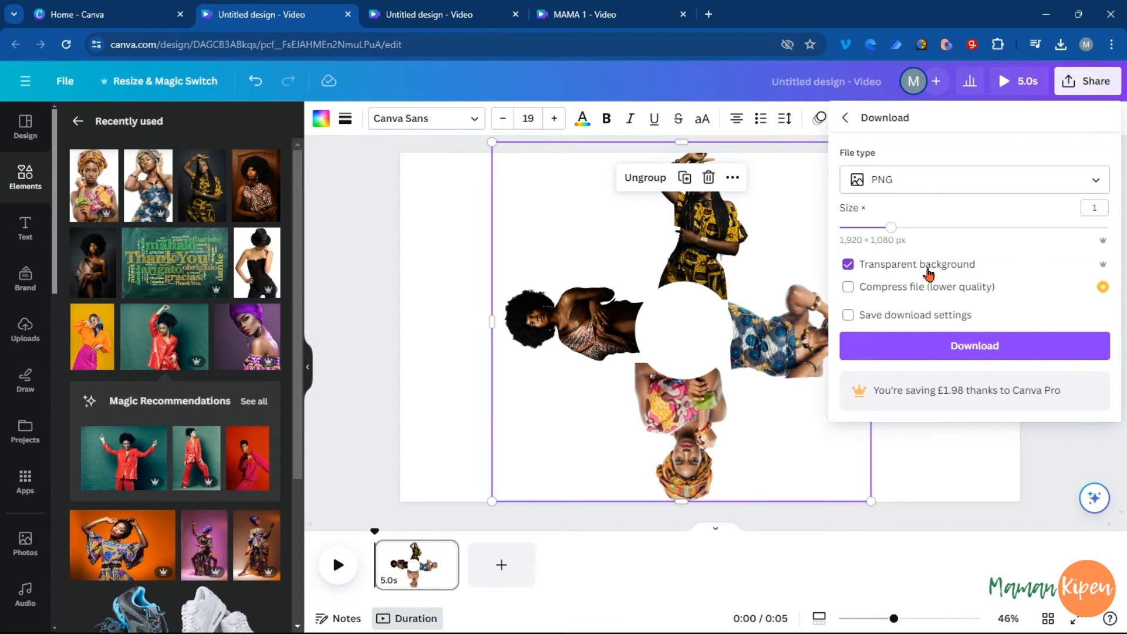
{"action": "left_click", "coordinate": [1005, 355]}
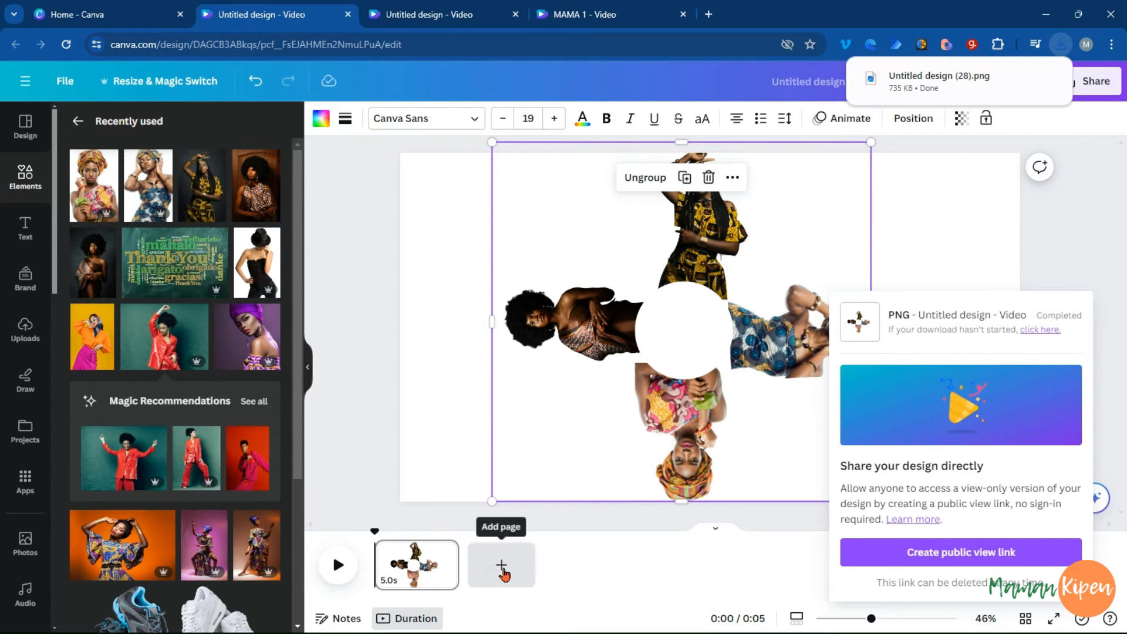
- Add a blank second page and upload the downloaded file Untitled design (28).png to the project's uploads
{"action": "left_click", "coordinate": [528, 568]}
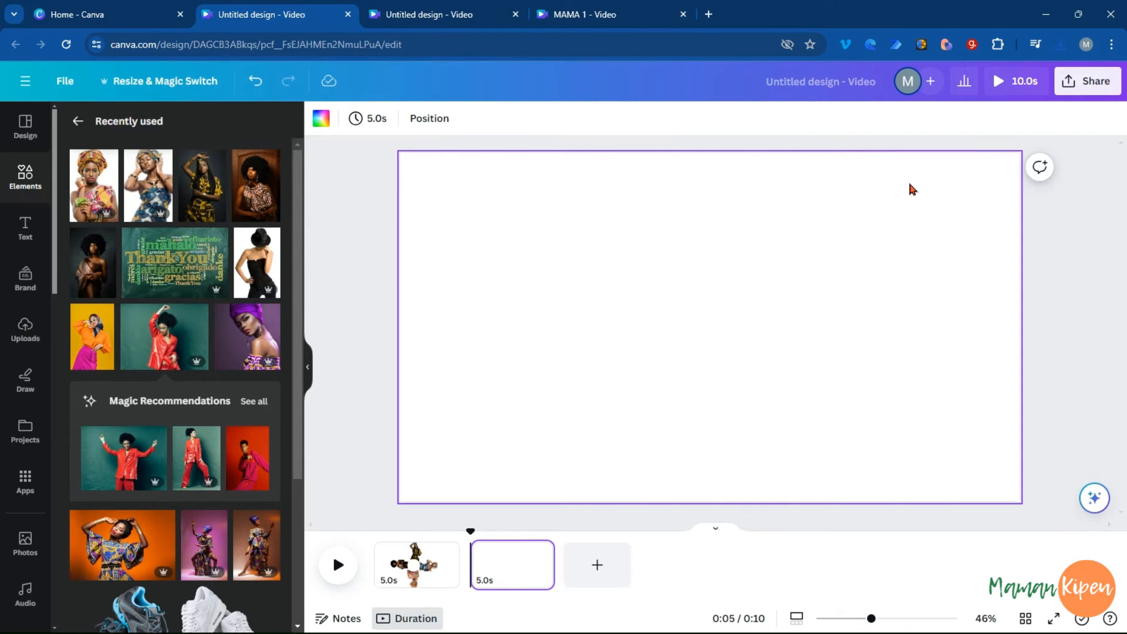
{"action": "left_click", "coordinate": [1061, 44]}
{"action": "left_click_drag", "start_coordinate": [934, 111], "coordinate": [171, 326]}
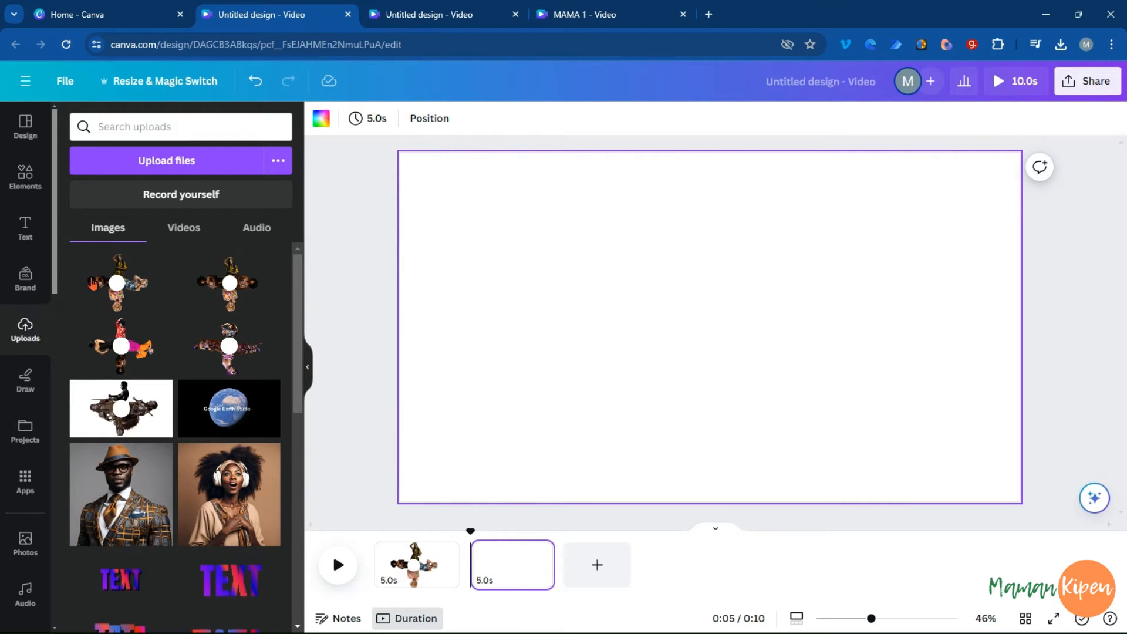
- Place the uploaded radial image on the second page, then enlarge and position it so only the yellow-dress woman shows on the page
{"action": "left_click_drag", "start_coordinate": [97, 283], "coordinate": [587, 267]}
{"action": "left_click_drag", "start_coordinate": [790, 360], "coordinate": [736, 329]}
{"action": "left_click_drag", "start_coordinate": [869, 624], "coordinate": [838, 620]}
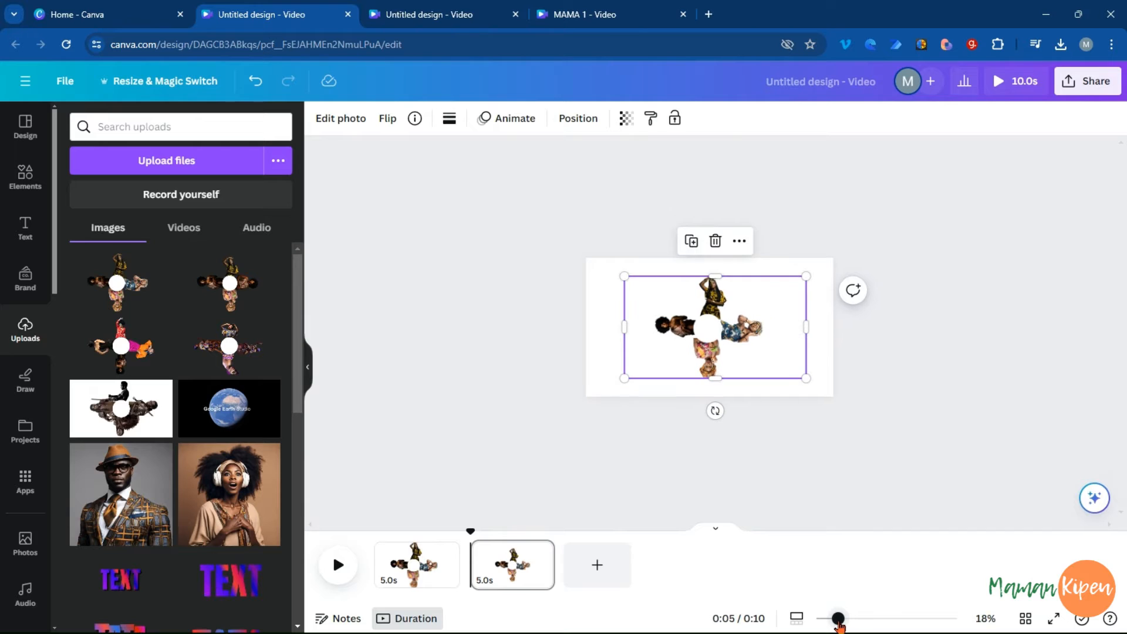
{"action": "left_click_drag", "start_coordinate": [821, 395], "coordinate": [1123, 557]}
{"action": "left_click_drag", "start_coordinate": [781, 399], "coordinate": [624, 400]}
{"action": "left_click_drag", "start_coordinate": [469, 288], "coordinate": [420, 260]}
{"action": "left_click_drag", "start_coordinate": [655, 342], "coordinate": [710, 355]}
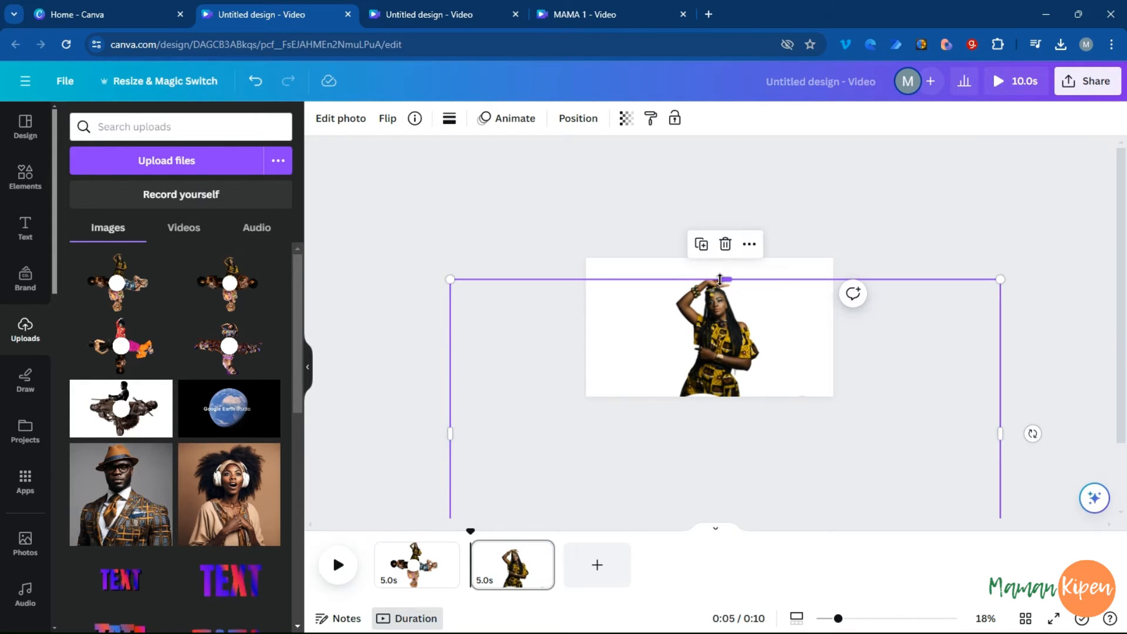
{"action": "left_click_drag", "start_coordinate": [726, 280], "coordinate": [726, 271]}
{"action": "left_click_drag", "start_coordinate": [715, 335], "coordinate": [725, 322]}
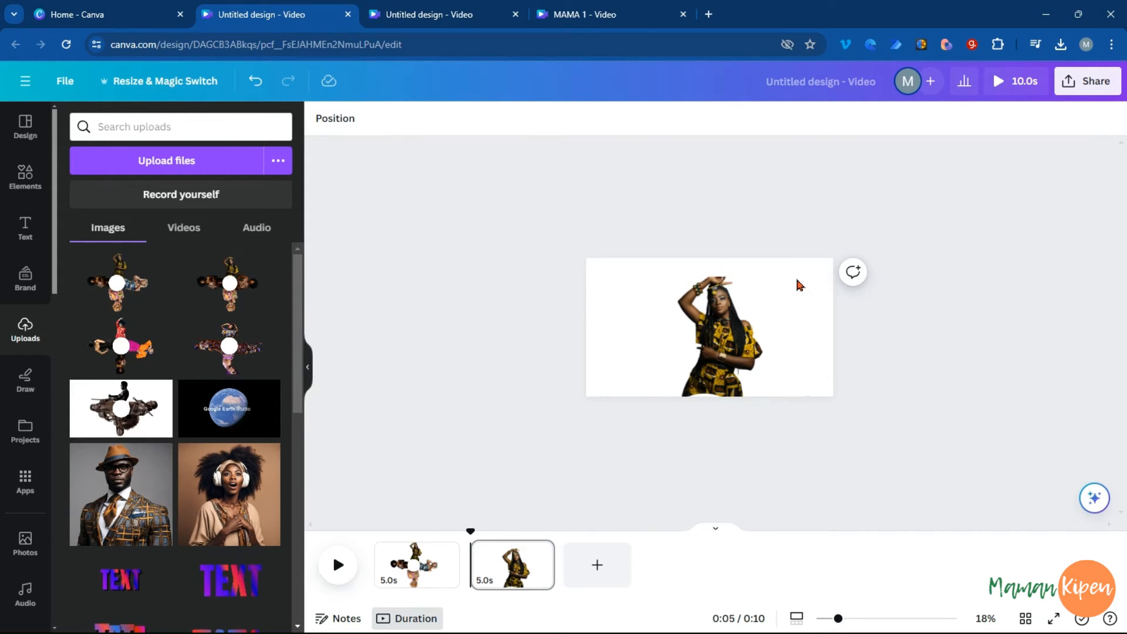
- Duplicate the second page and rotate the image on the copy counter-clockwise until the blue-dress woman stands upright on the page
{"action": "left_click", "coordinate": [527, 579]}
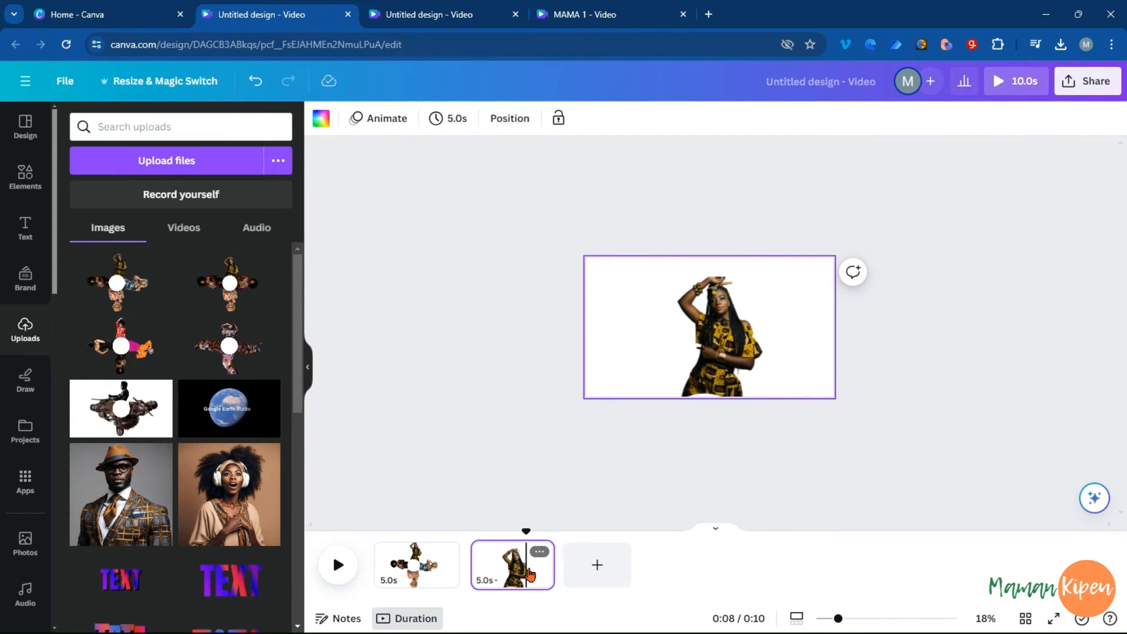
{"action": "key", "text": "ctrl+d"}
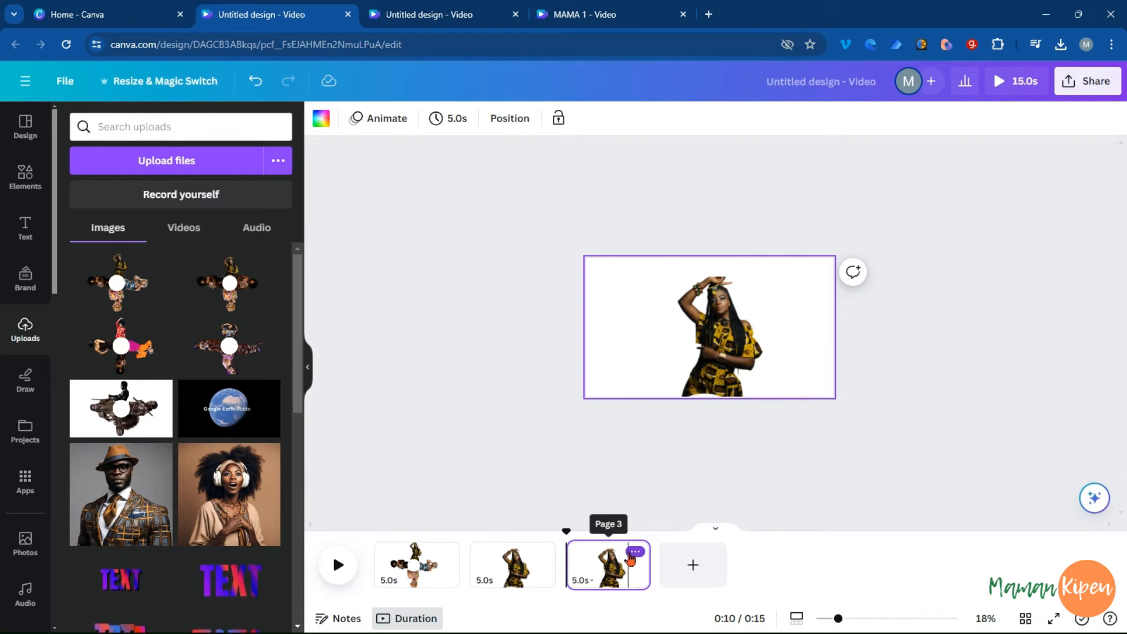
{"action": "left_click", "coordinate": [661, 329]}
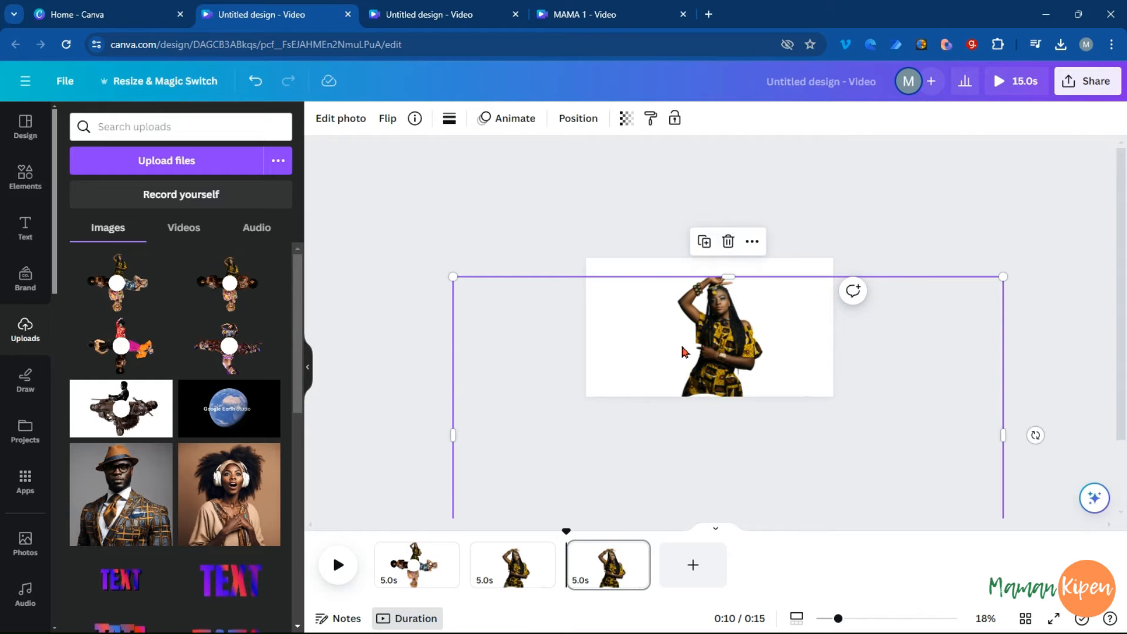
{"action": "left_click_drag", "start_coordinate": [1034, 435], "coordinate": [692, 203]}
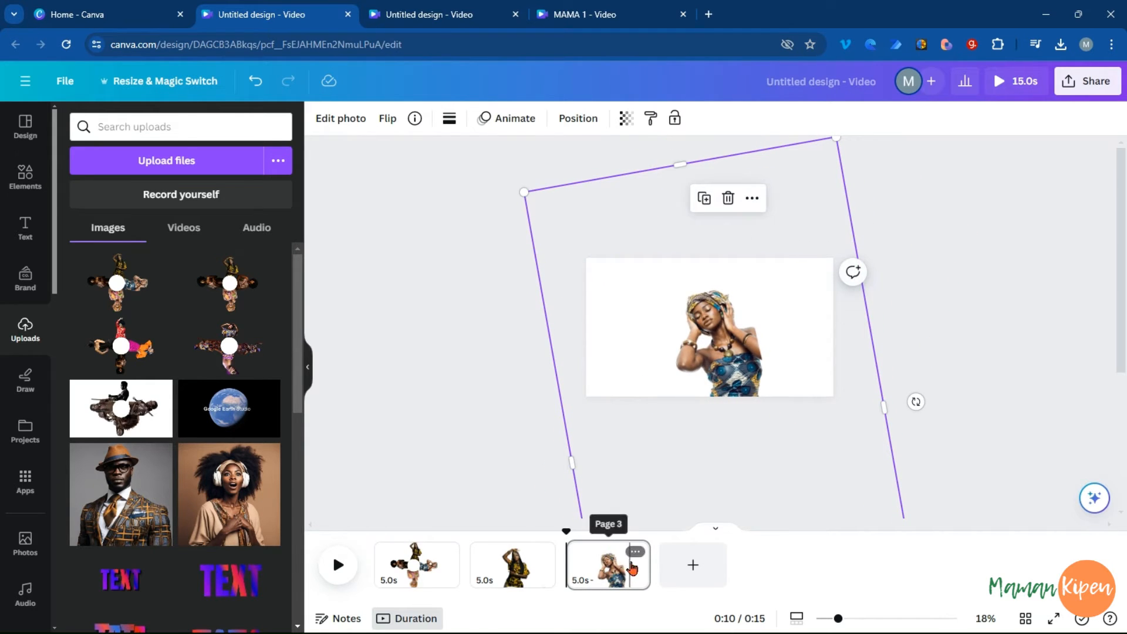
- Duplicate the third page and rotate the image on the copy until the woman in the patterned headwrap and pink-yellow dress stands upright
{"action": "left_click", "coordinate": [636, 554]}
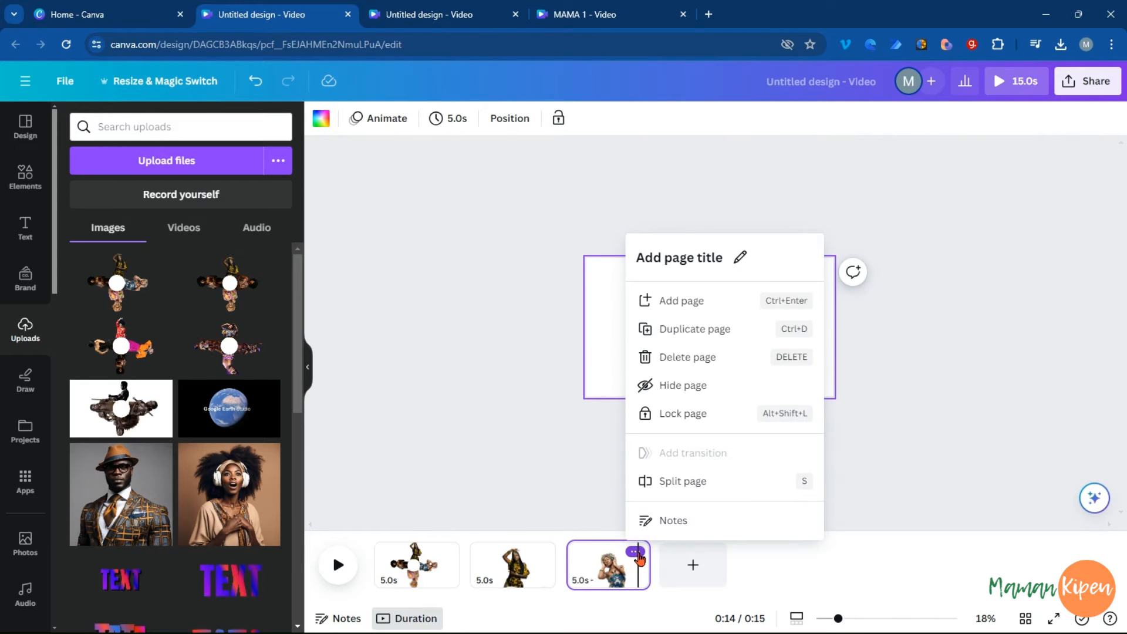
{"action": "left_click", "coordinate": [705, 330]}
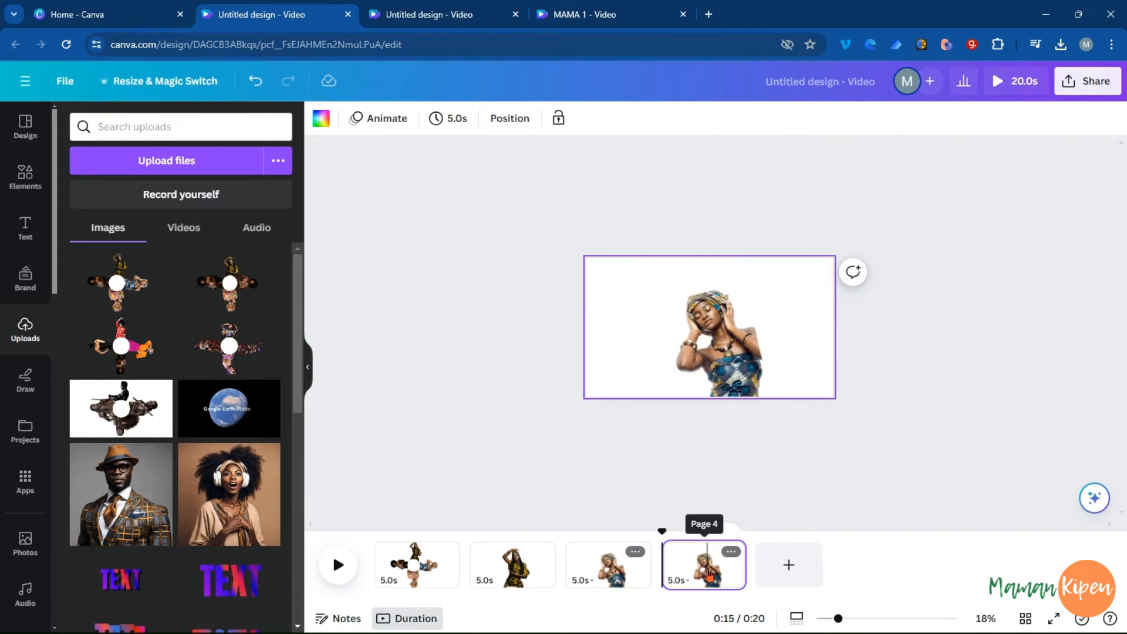
{"action": "left_click", "coordinate": [772, 398]}
{"action": "left_click_drag", "start_coordinate": [914, 400], "coordinate": [717, 266]}
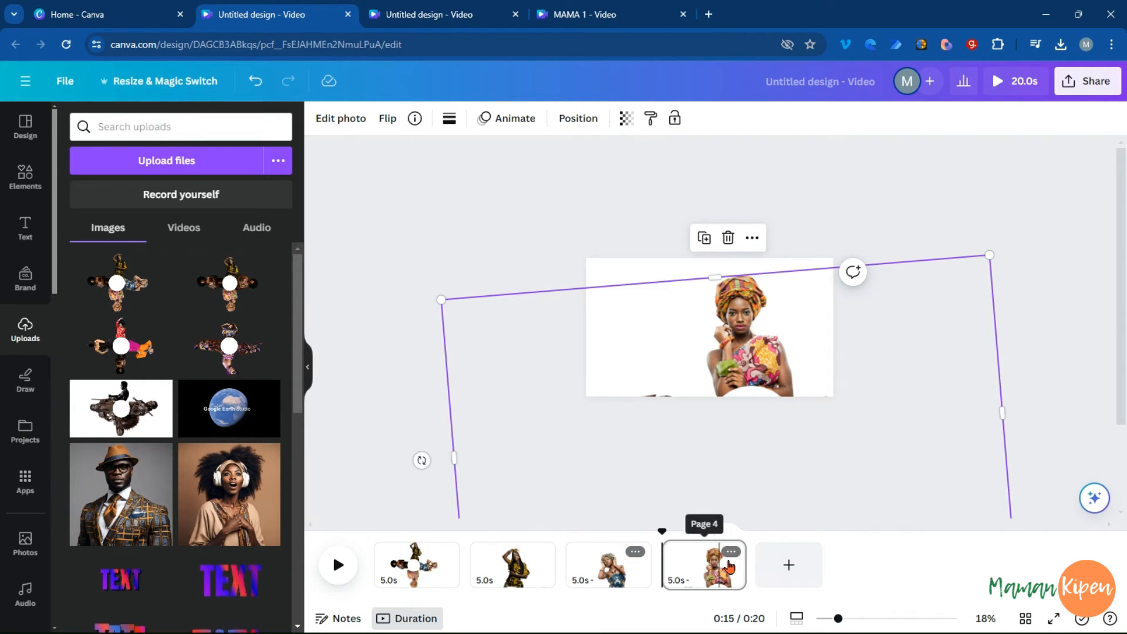
{"action": "left_click", "coordinate": [732, 552]}
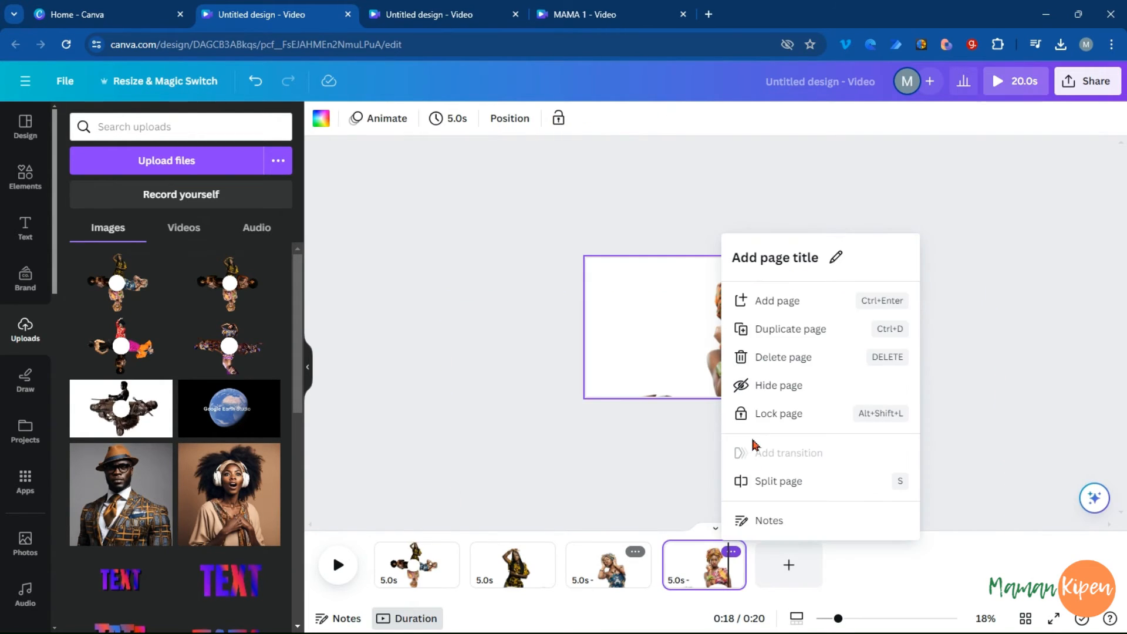
{"action": "left_click", "coordinate": [817, 333]}
{"action": "left_click", "coordinate": [786, 356]}
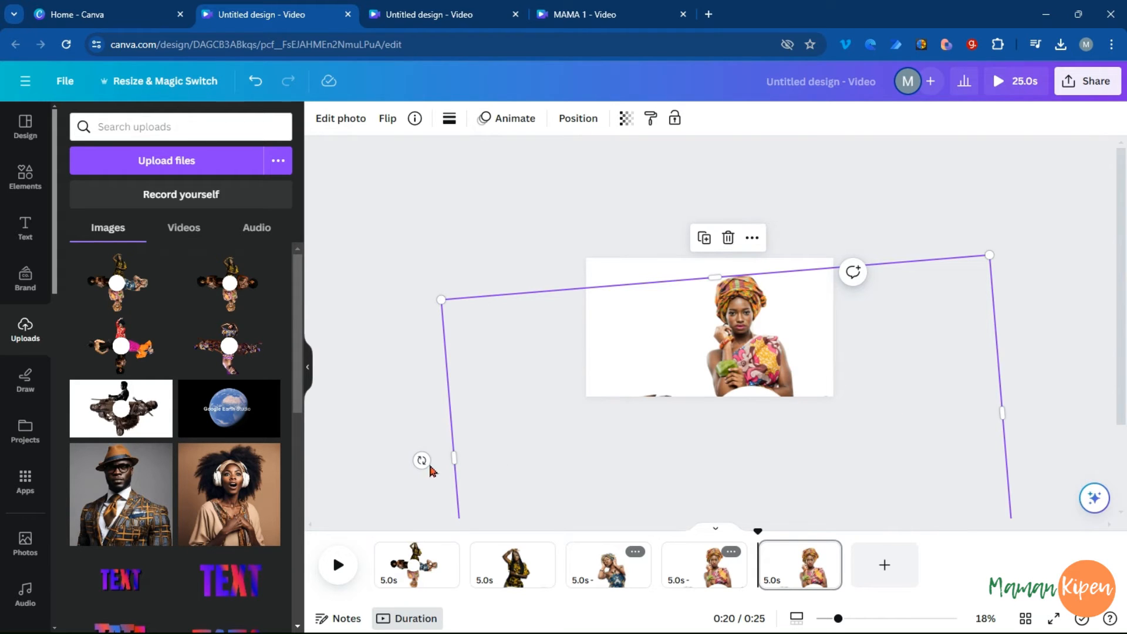
{"action": "left_click_drag", "start_coordinate": [422, 460], "coordinate": [752, 618]}
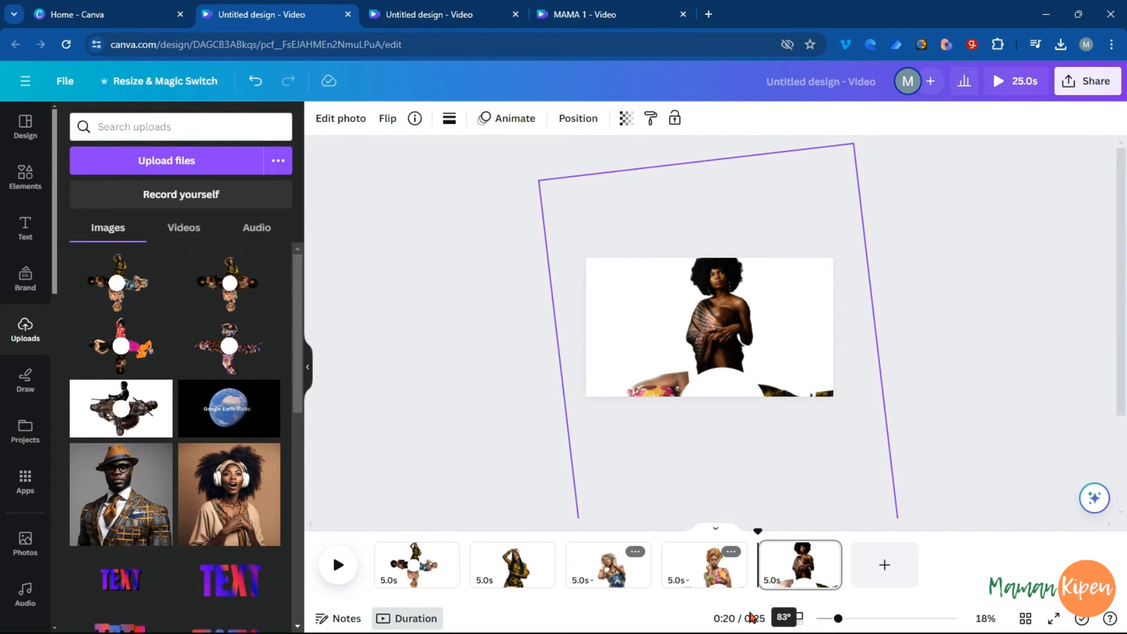
{"action": "left_click_drag", "start_coordinate": [752, 616], "coordinate": [753, 616]}
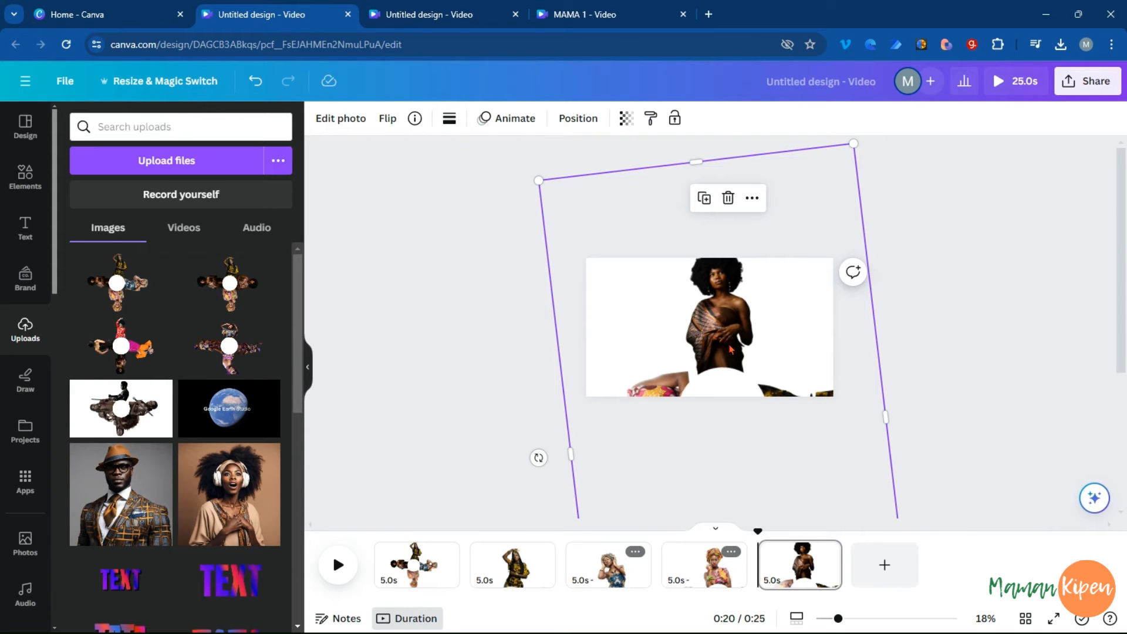
{"action": "left_click", "coordinate": [810, 574]}
{"action": "key", "text": "Delete"}
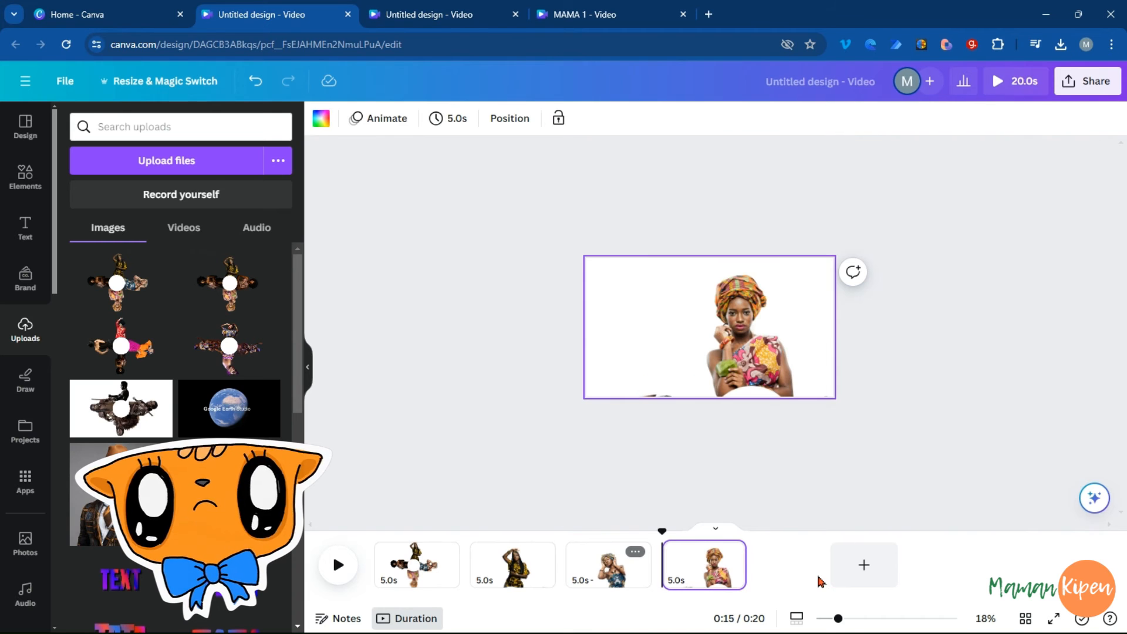
- Duplicate the fourth page and rotate the image on the copy until the woman with the afro and brown wrap stands upright
{"action": "left_click", "coordinate": [718, 572]}
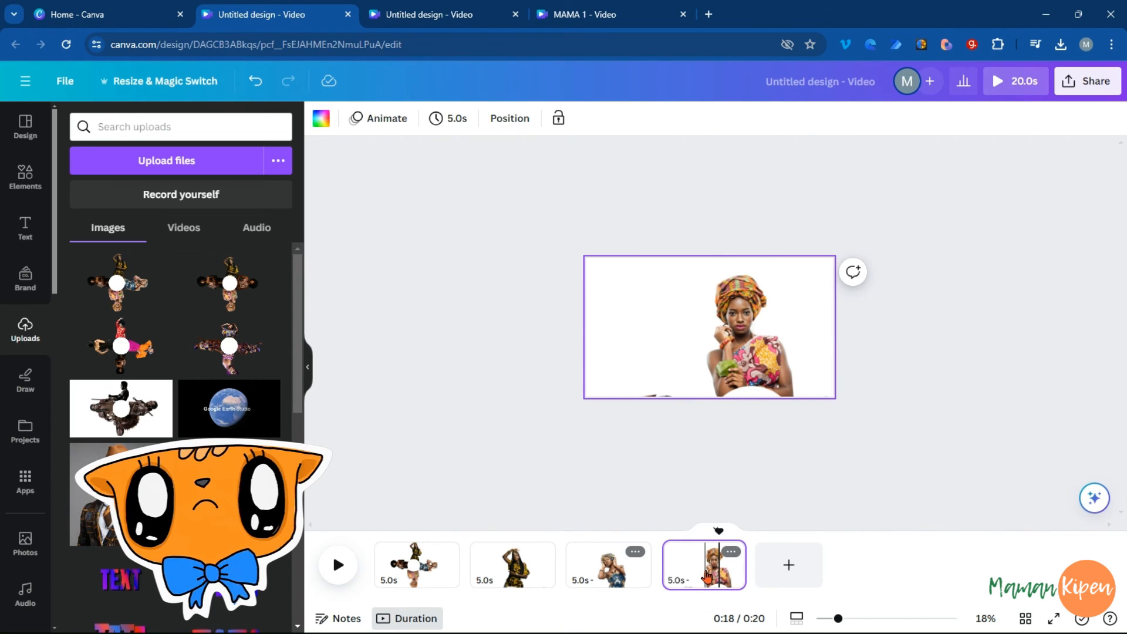
{"action": "left_click", "coordinate": [731, 552]}
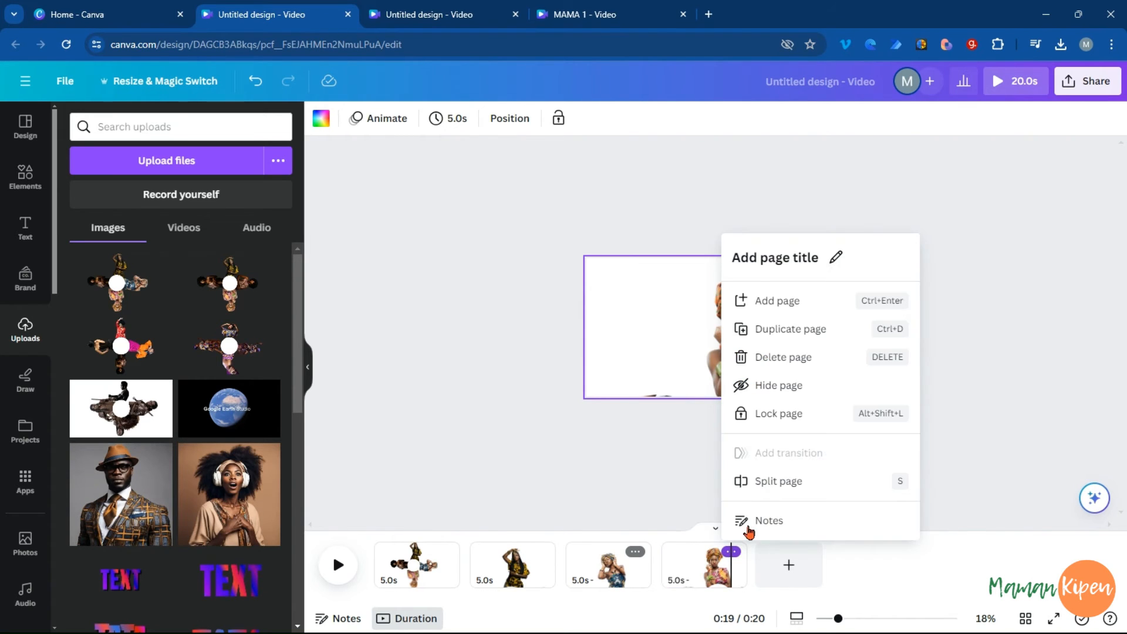
{"action": "left_click", "coordinate": [795, 330]}
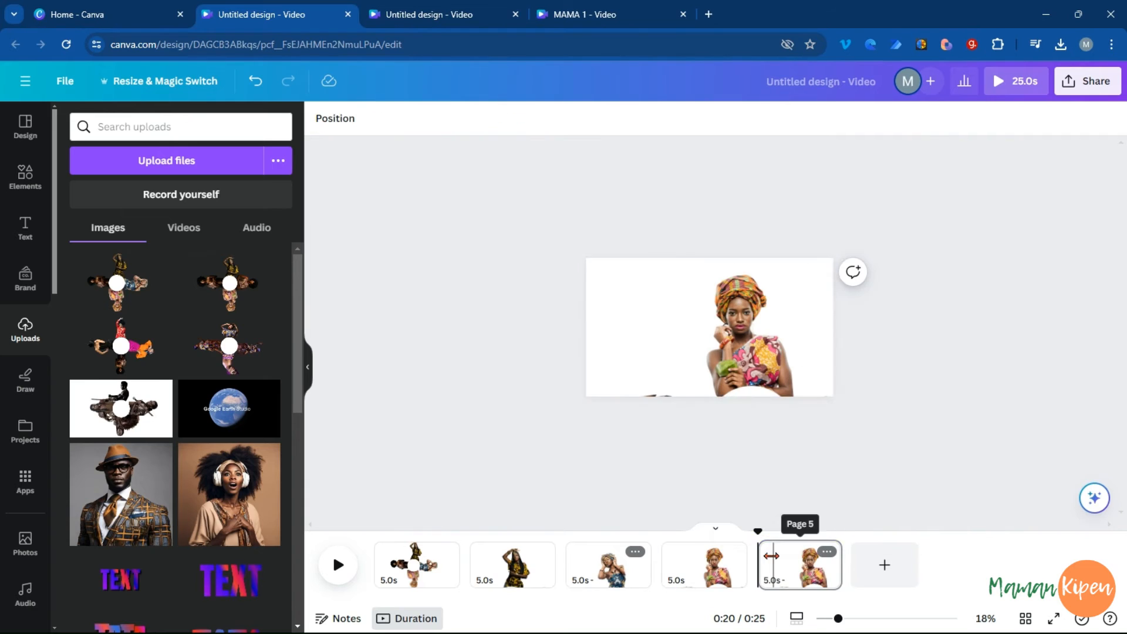
{"action": "left_click", "coordinate": [806, 564]}
{"action": "left_click", "coordinate": [753, 384]}
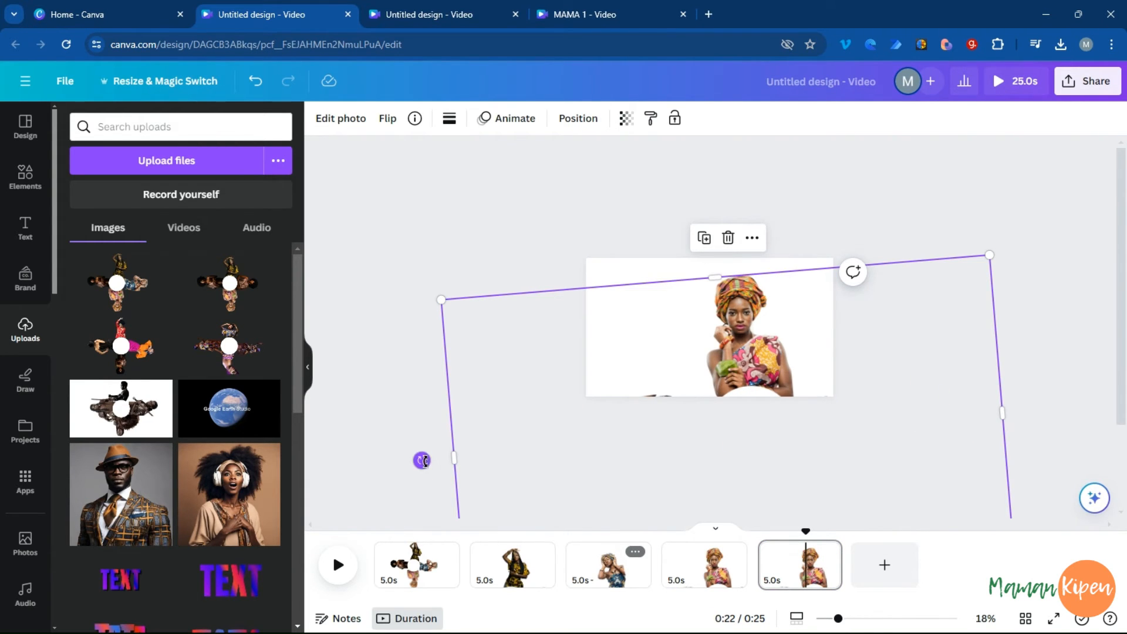
{"action": "left_click_drag", "start_coordinate": [422, 461], "coordinate": [754, 504]}
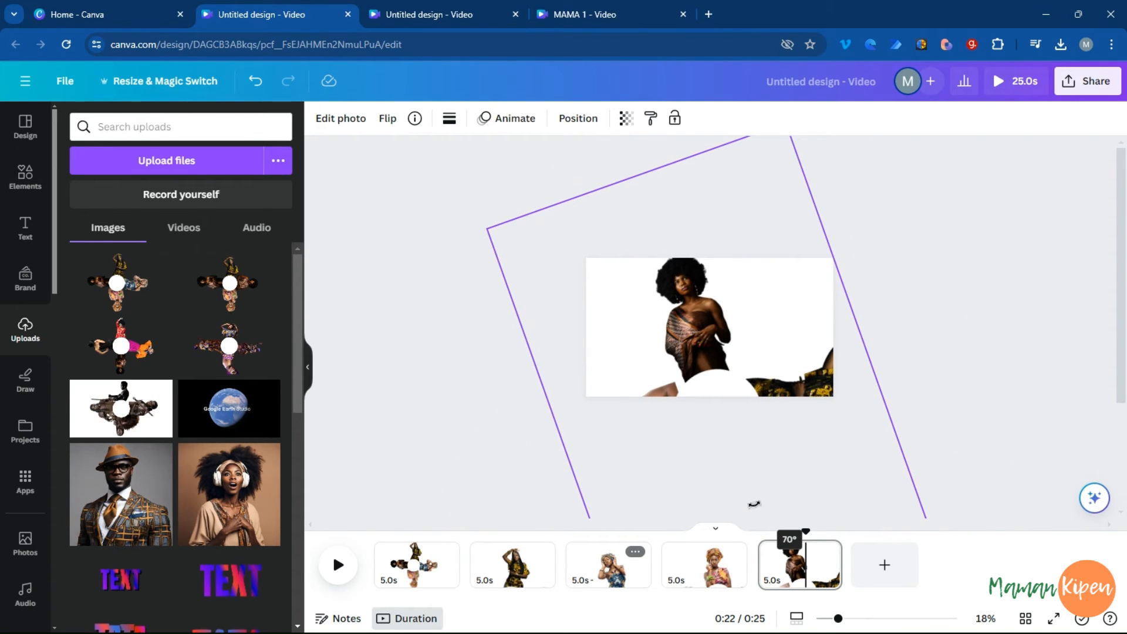
{"action": "left_click_drag", "start_coordinate": [754, 504], "coordinate": [733, 487]}
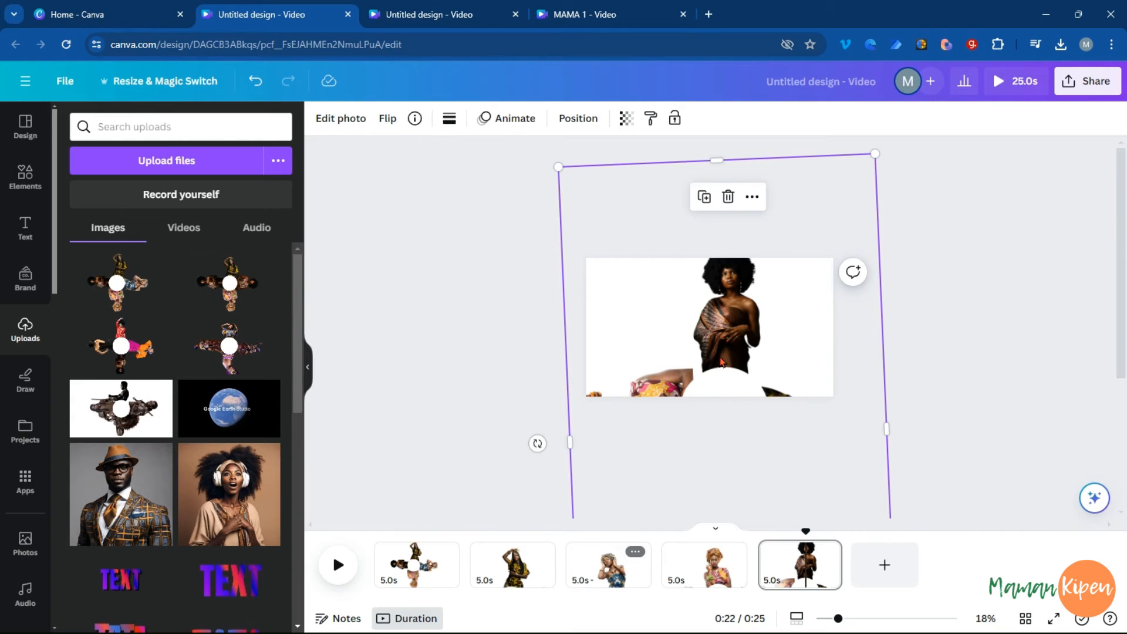
- Delete the first page, which holds the complete radial arrangement of the four women
{"action": "left_click", "coordinate": [972, 378]}
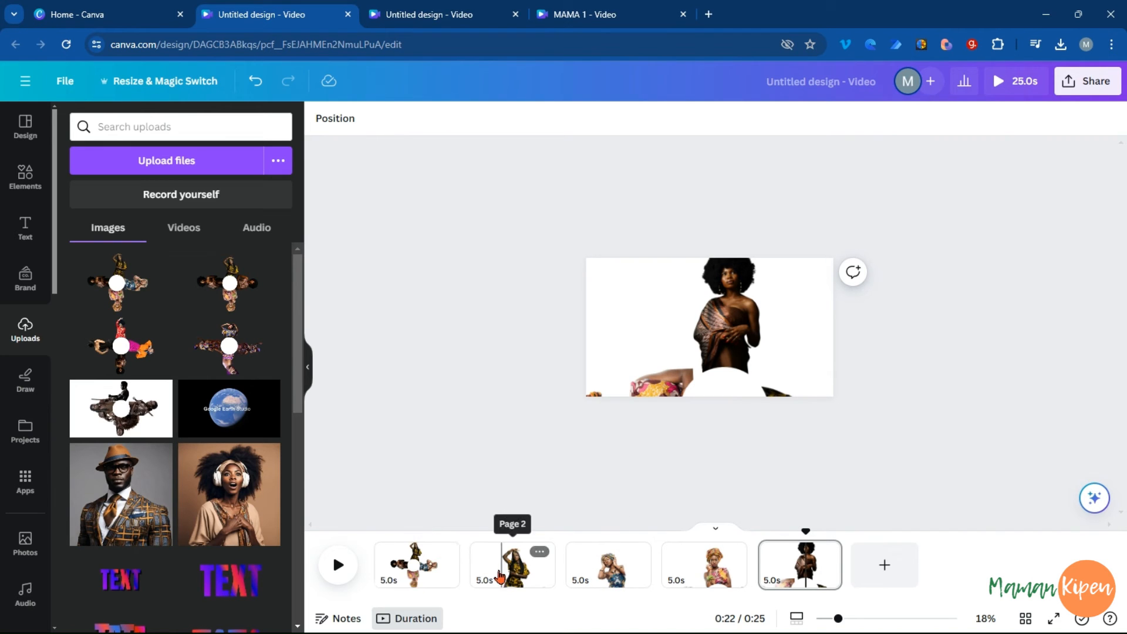
{"action": "left_click", "coordinate": [431, 571]}
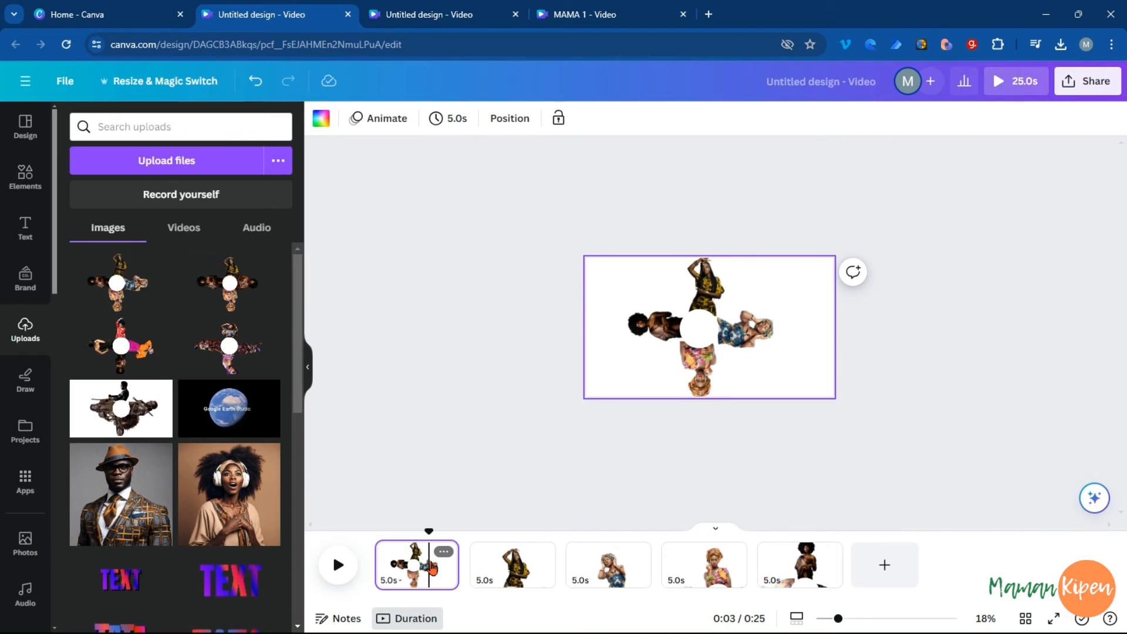
{"action": "key", "text": "Delete"}
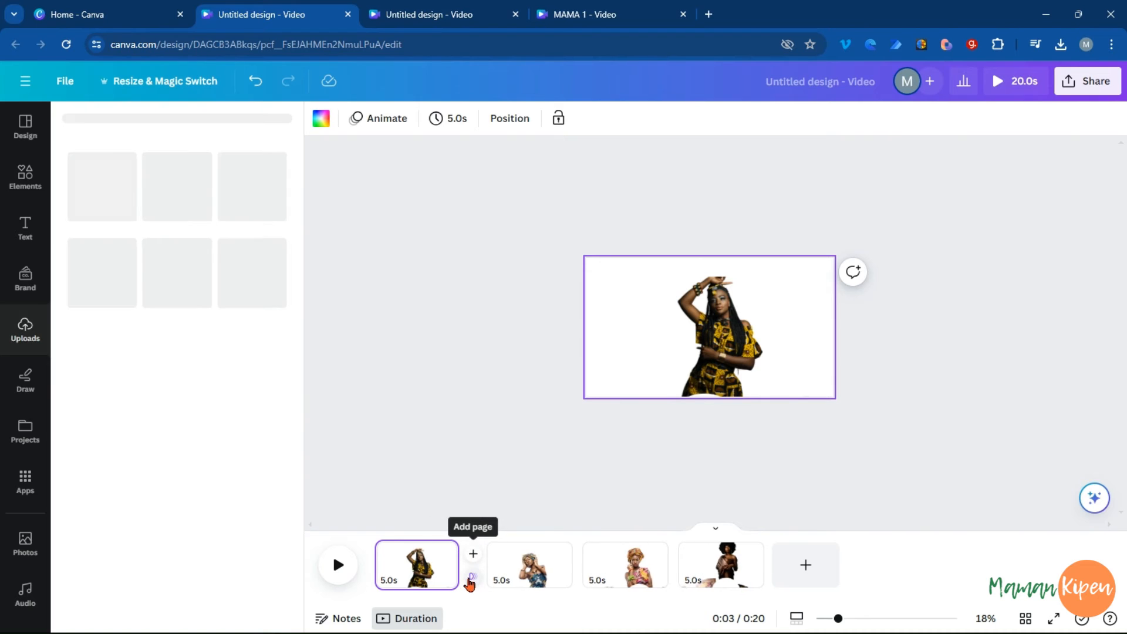
- Add a Match & Move transition lasting 2.5 seconds after the first page and apply it between all pages
{"action": "left_click", "coordinate": [97, 378]}
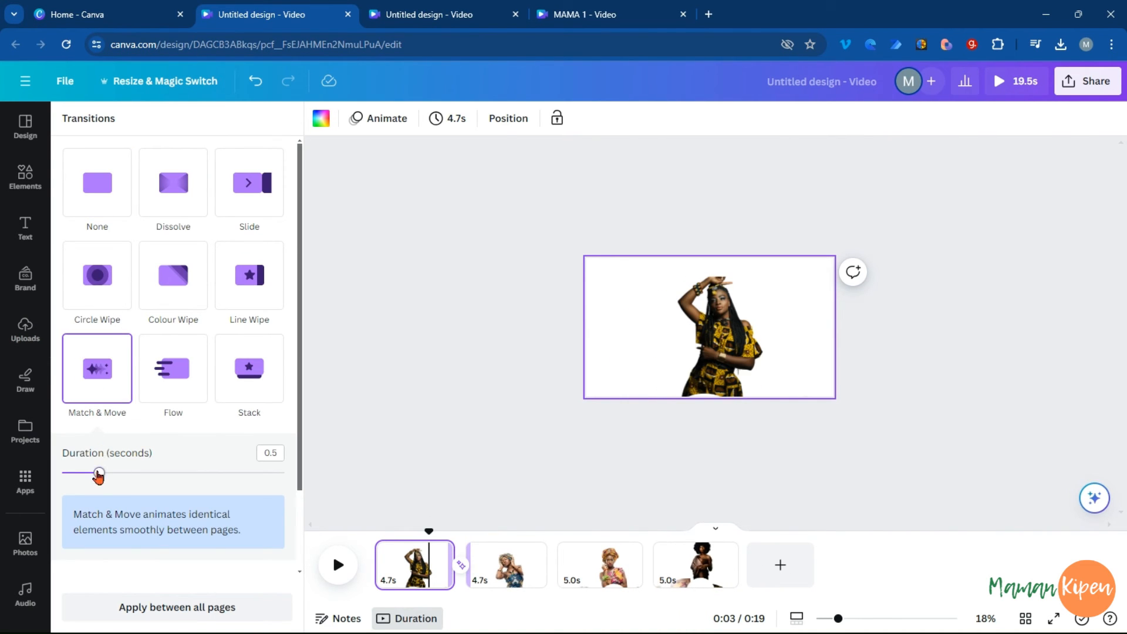
{"action": "left_click_drag", "start_coordinate": [98, 473], "coordinate": [284, 473]}
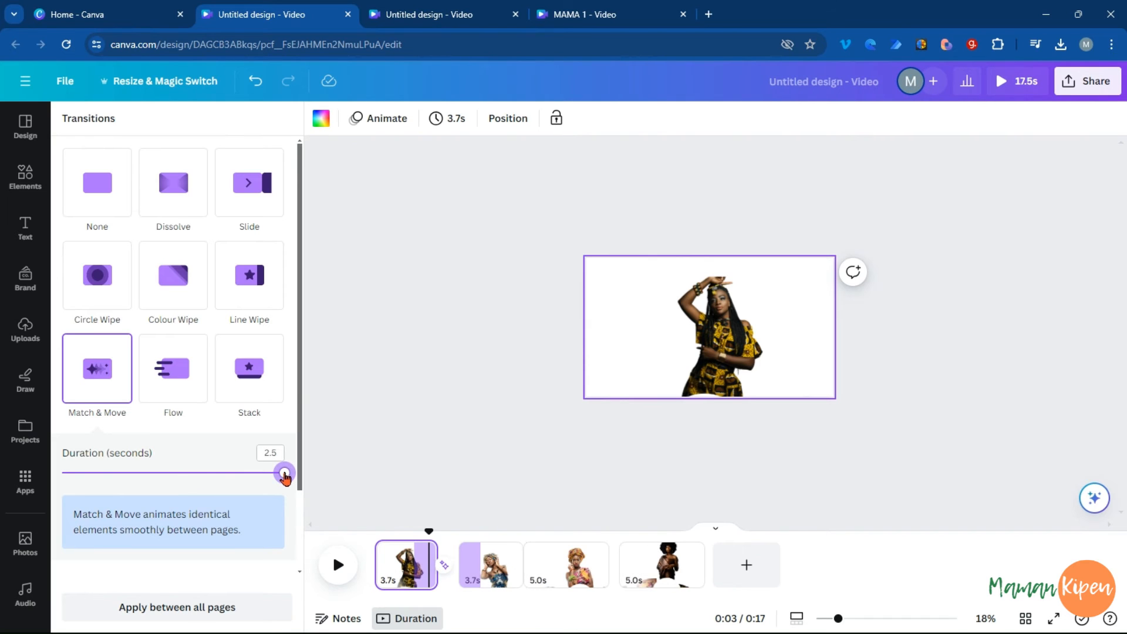
{"action": "left_click", "coordinate": [200, 611]}
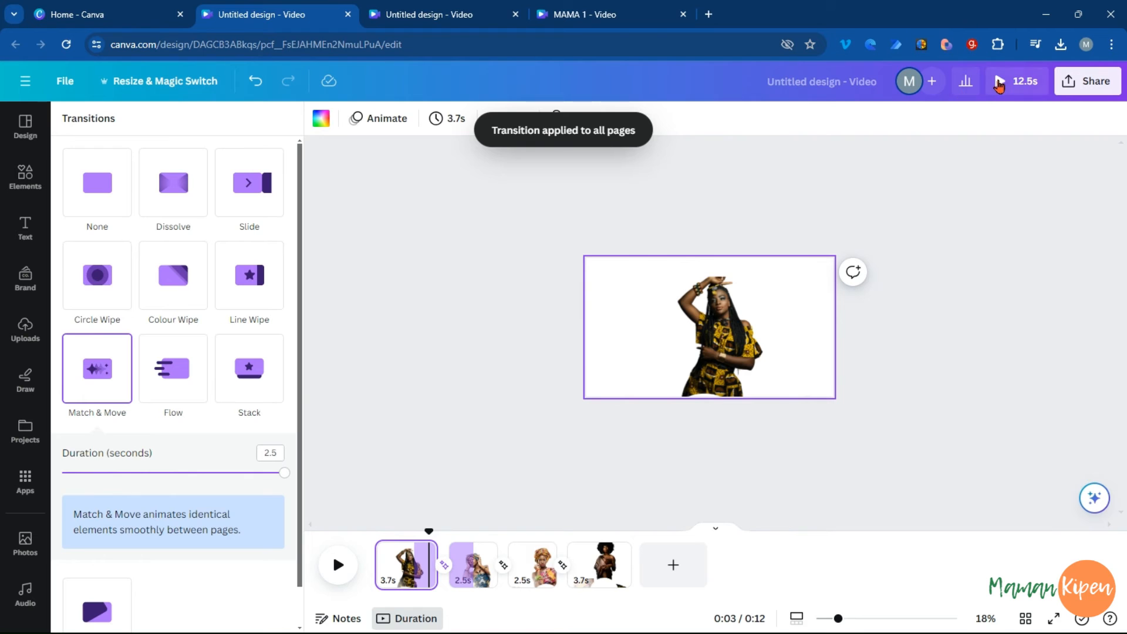
- Play the full video preview to check the carousel rotation, and close it
{"action": "left_click", "coordinate": [1016, 81]}
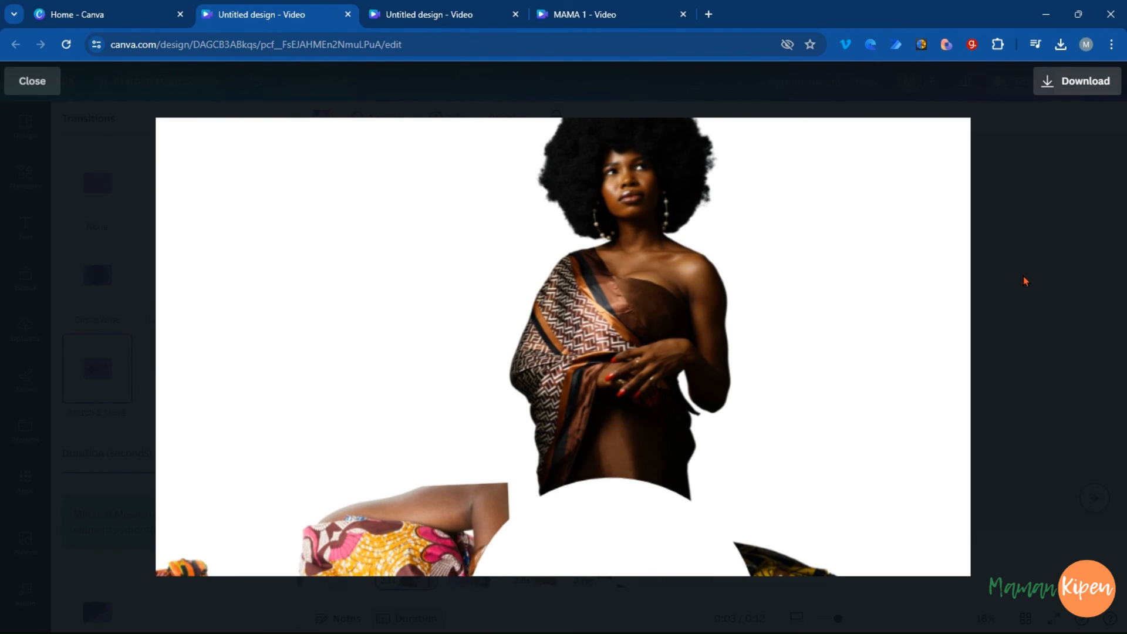
{"action": "key", "text": "space"}
{"action": "key", "text": "Escape"}
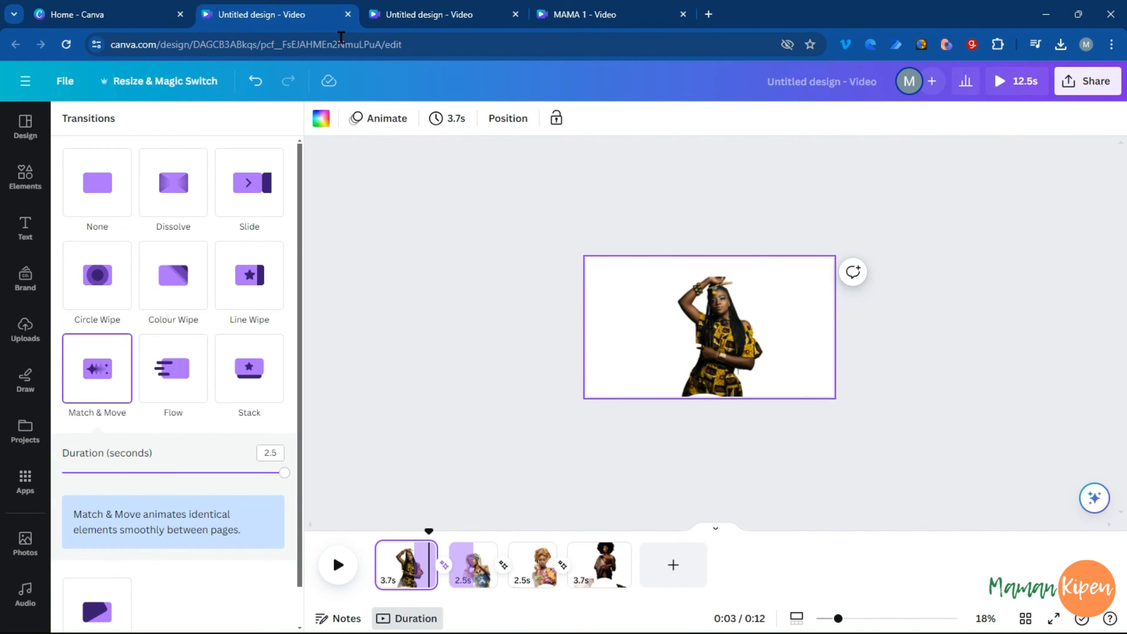
- Switch to the finished example design MAMA 1 and play its full video preview
{"action": "left_click", "coordinate": [407, 16]}
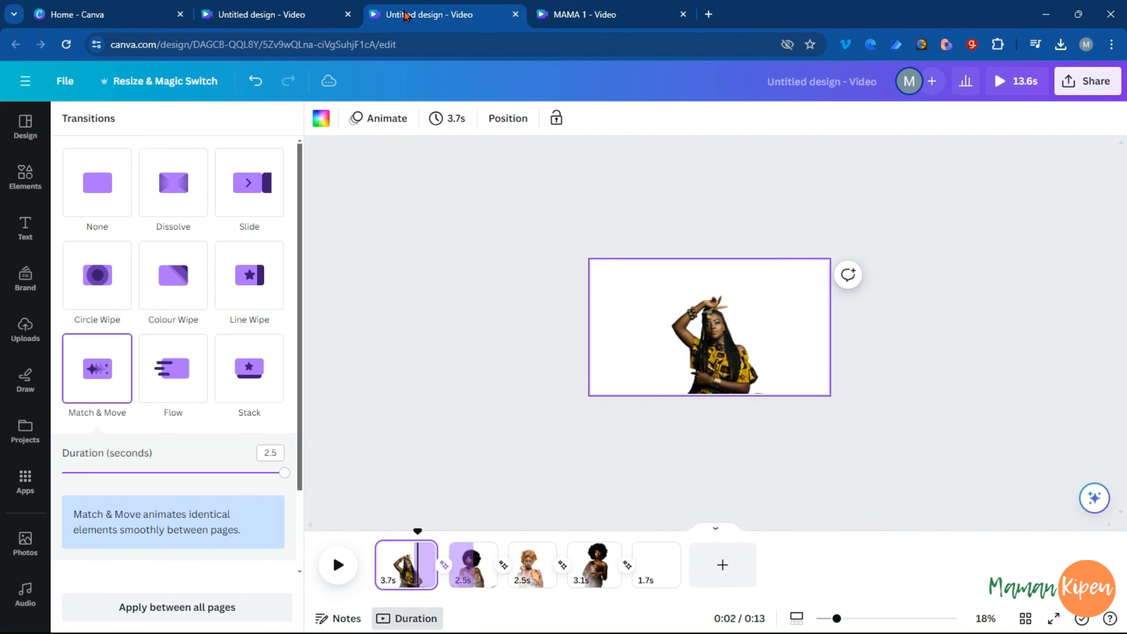
{"action": "left_click", "coordinate": [567, 11]}
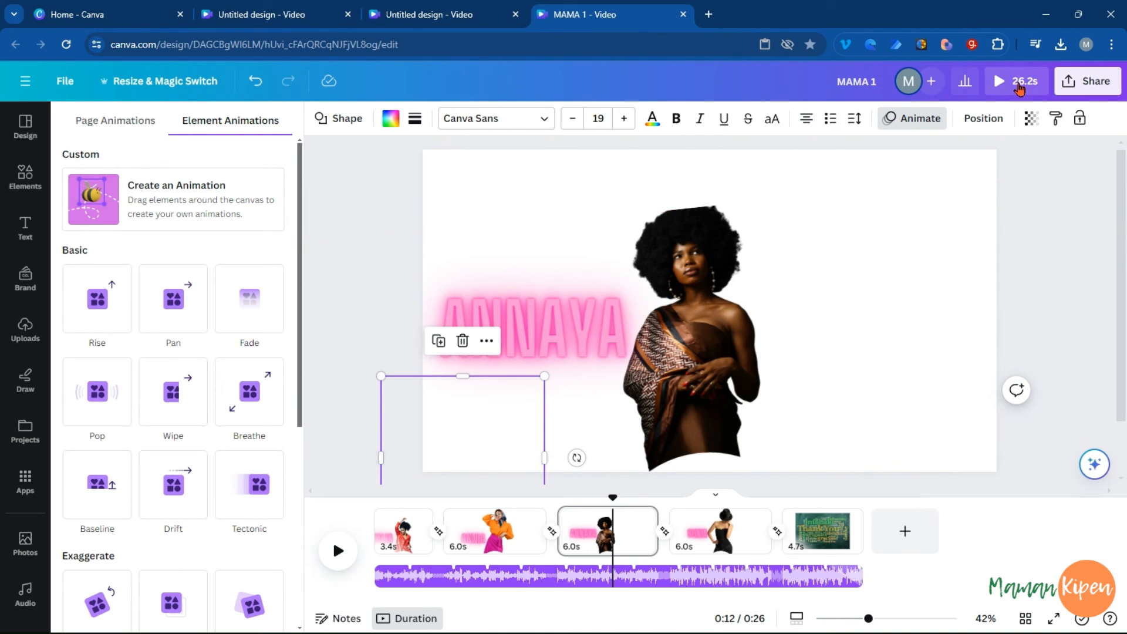
{"action": "left_click", "coordinate": [1009, 83]}
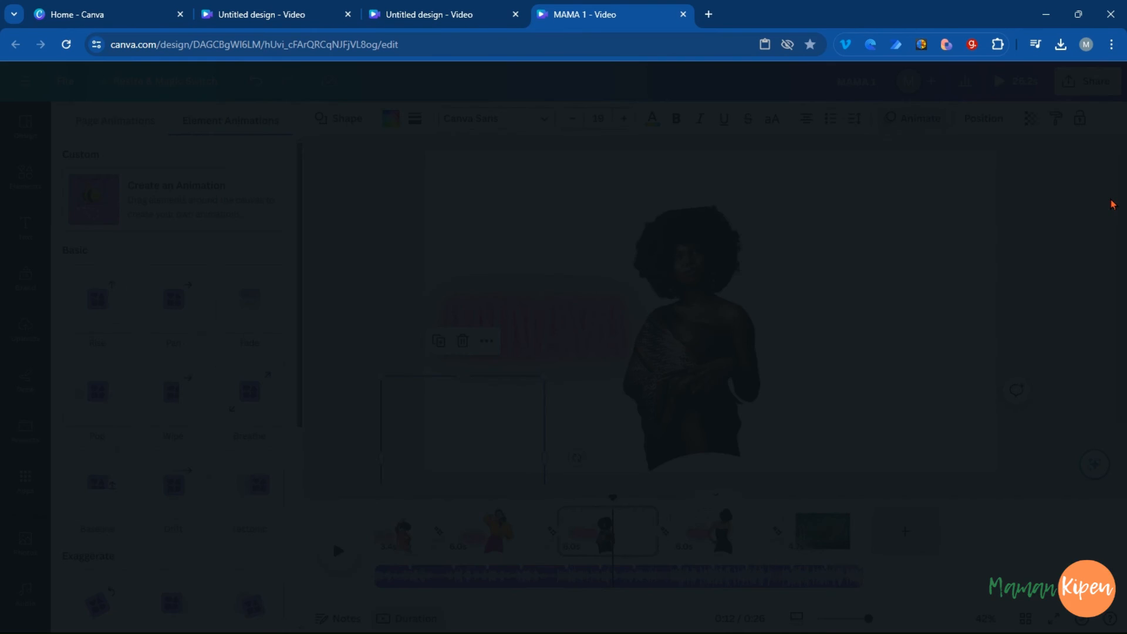